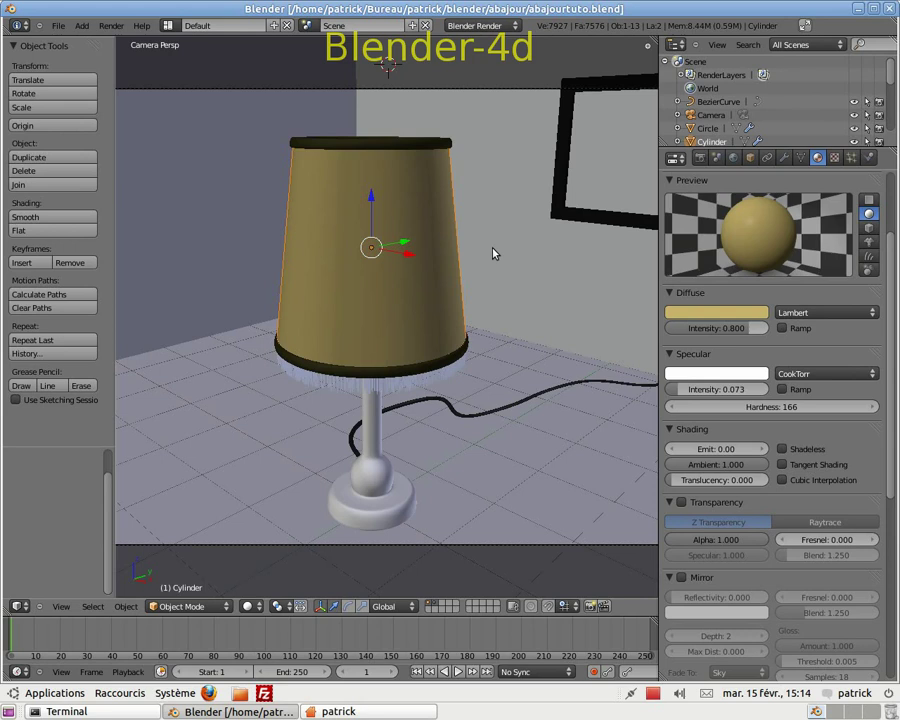
Step: Render the lamp scene, and view the motif.png image from the abajour folder in the file manager
key(F12)
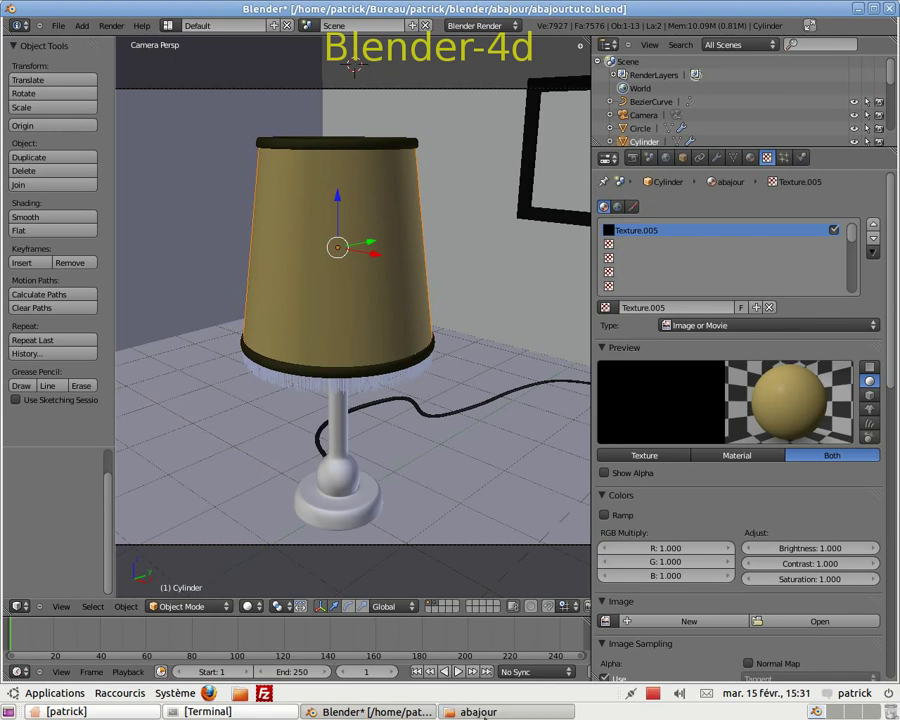
click(482, 712)
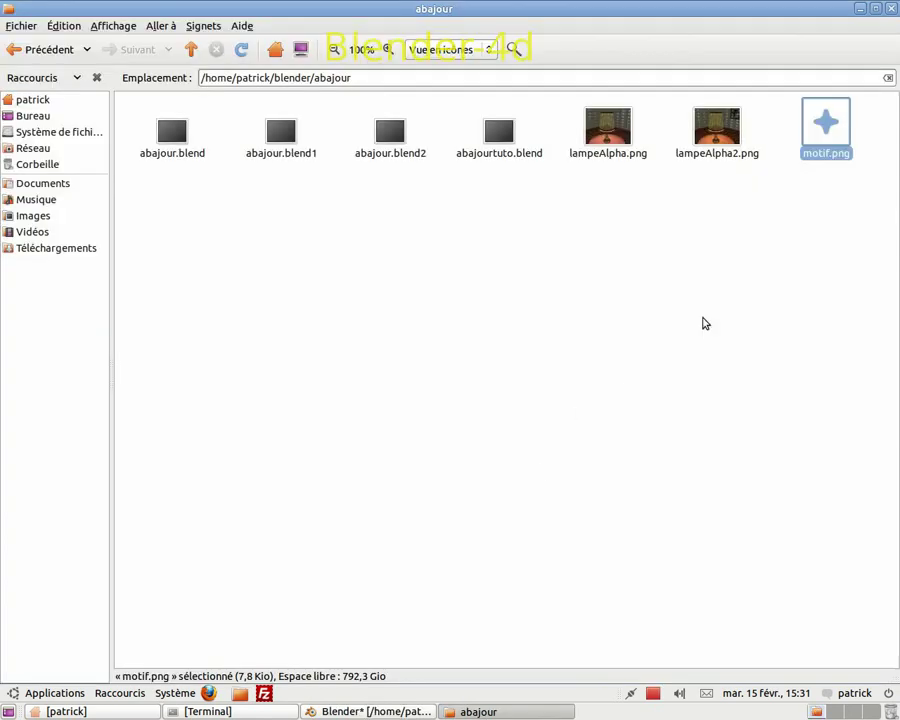
double_click(826, 126)
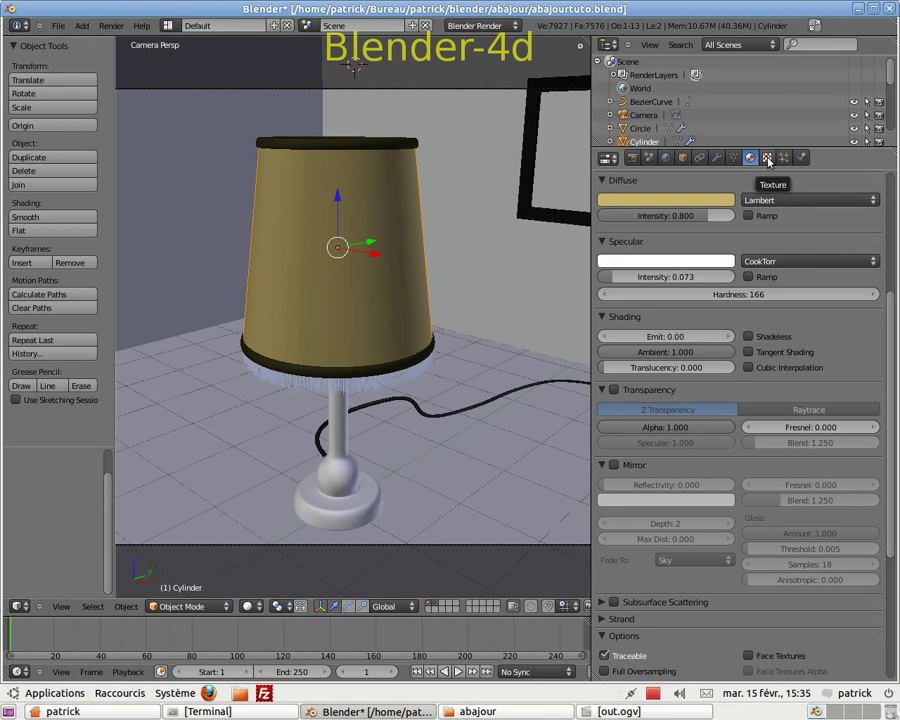
Step: Add a new texture to the lampshade's abajour material and name it motif
click(767, 158)
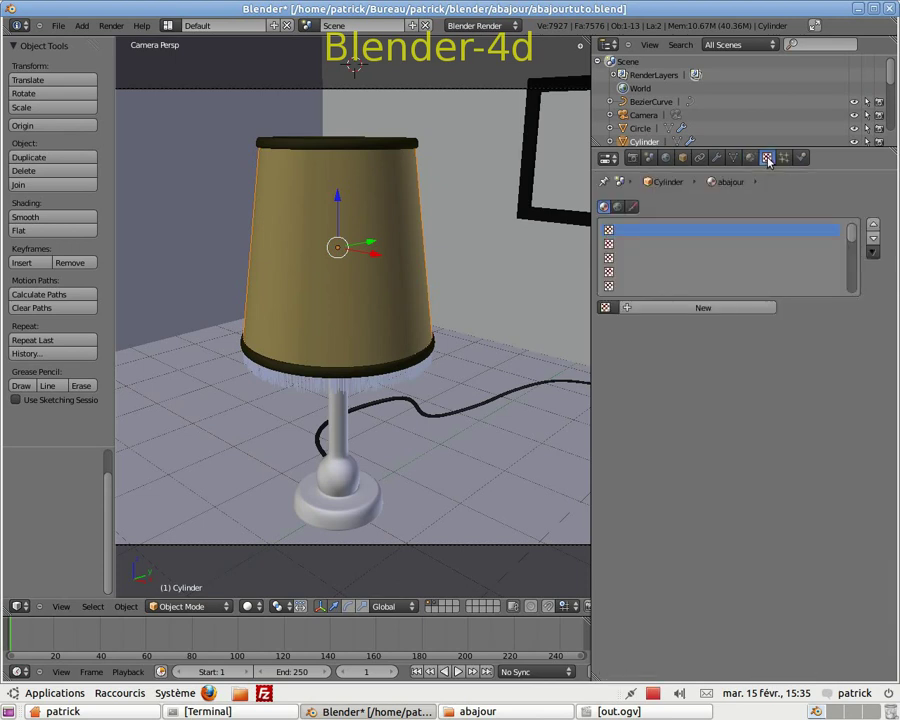
click(700, 308)
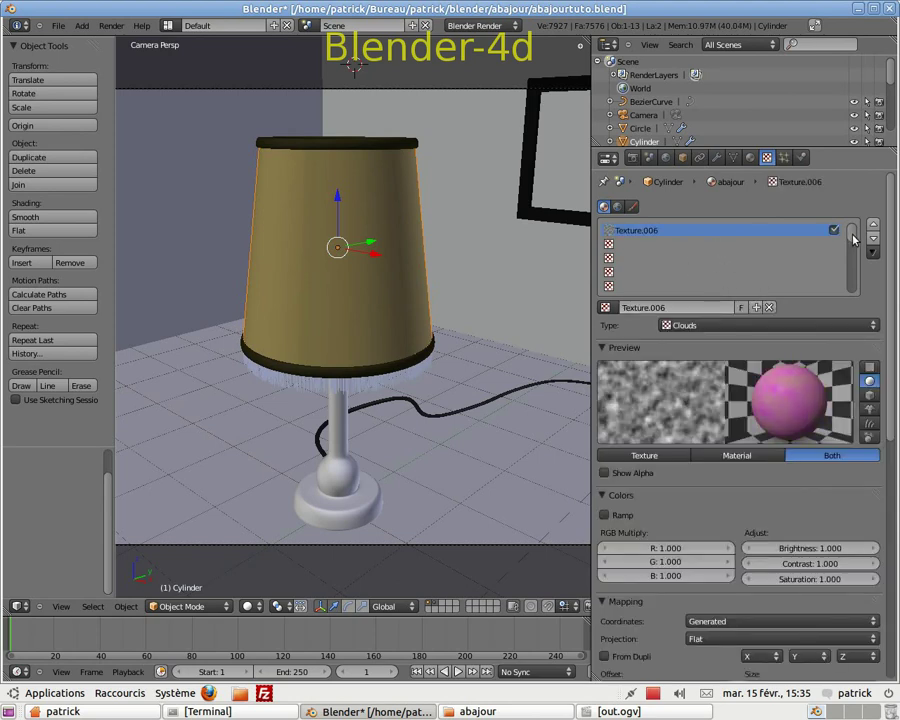
click(623, 308)
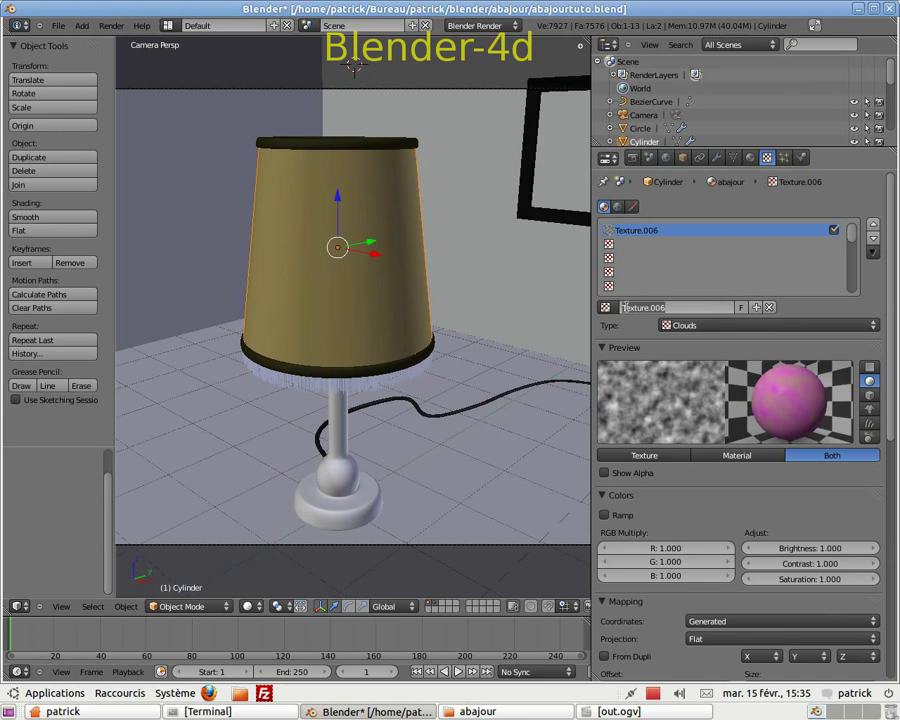
key(BackSpace)
text(motif)
key(Return)
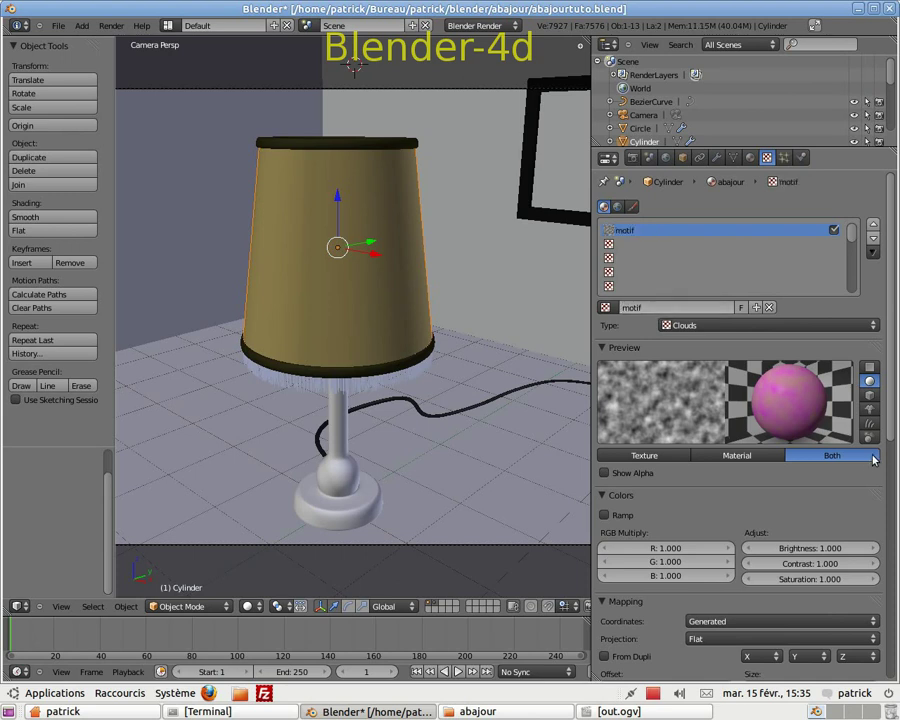
Step: Change the motif texture's type to Image or Movie
scroll(832, 543, down, 1)
scroll(832, 543, down, 6)
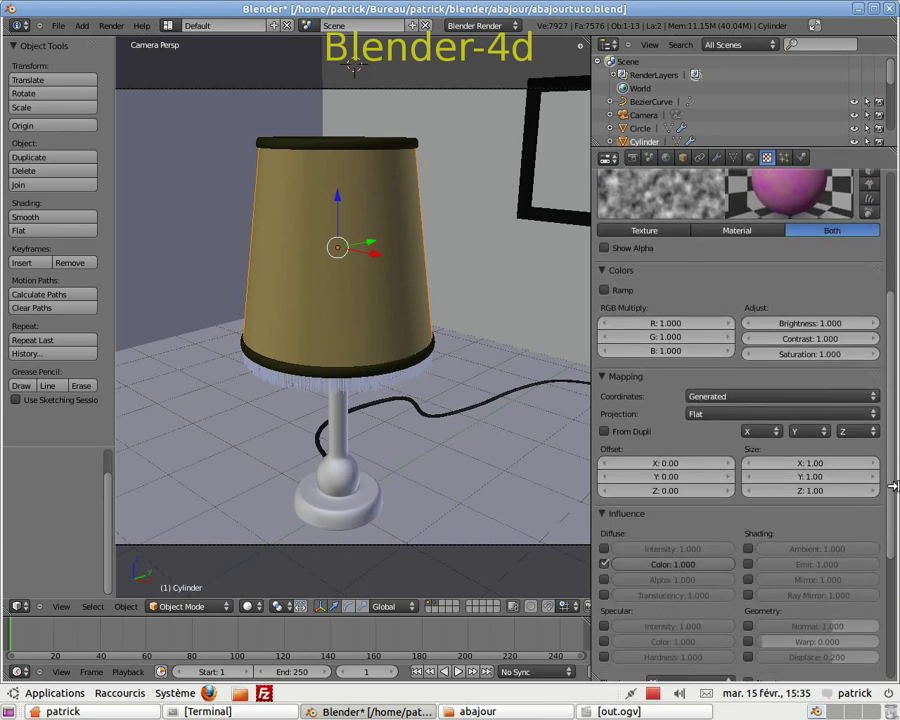
scroll(814, 416, down, 3)
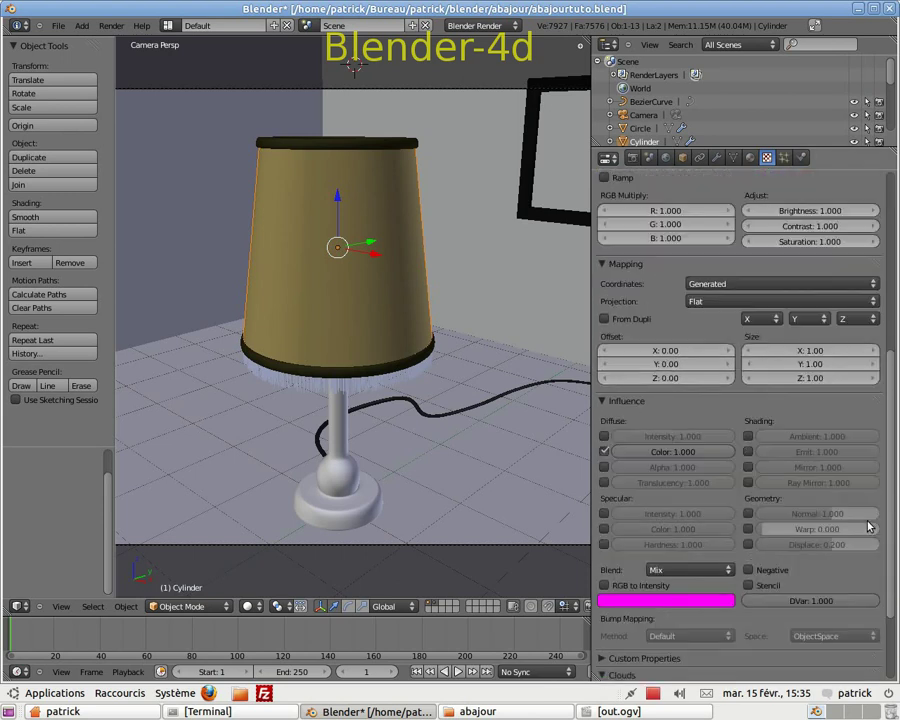
scroll(880, 540, up, 10)
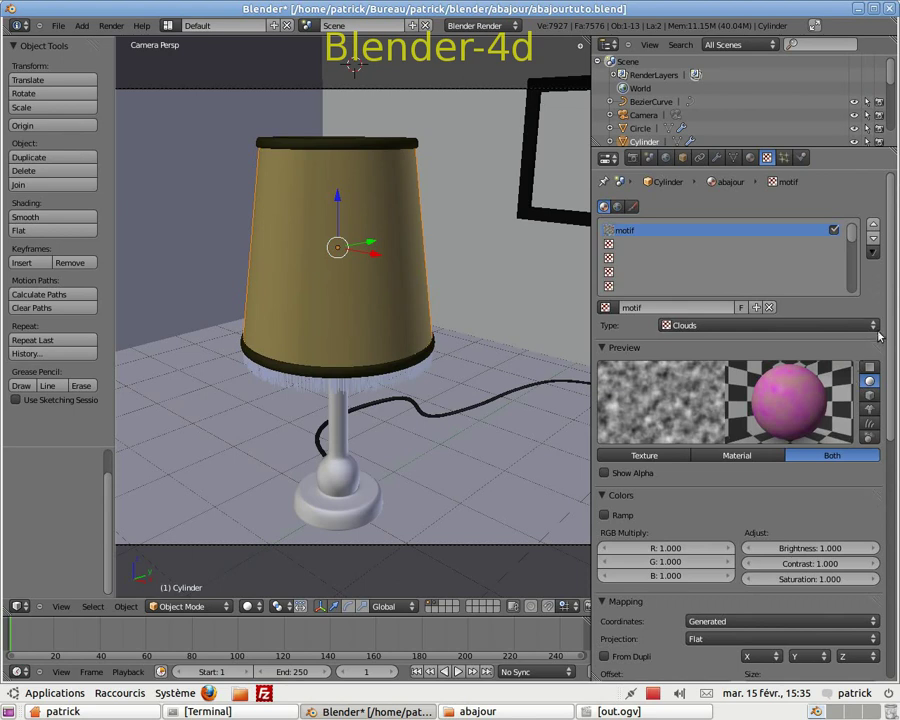
click(874, 326)
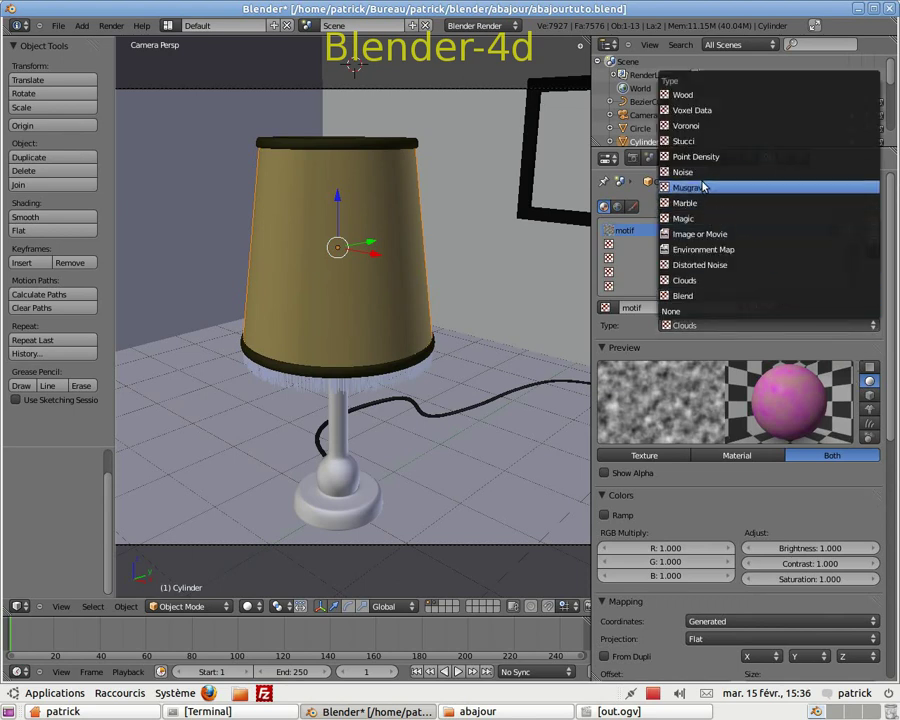
click(712, 234)
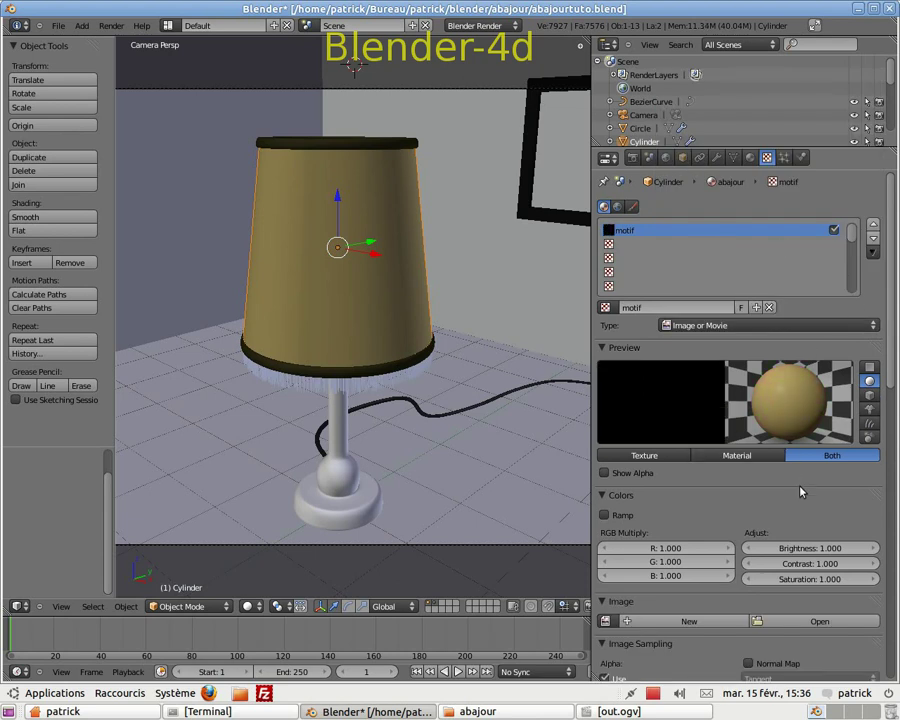
Step: Load motif.png from the abajour folder as the texture's image
scroll(812, 502, down, 4)
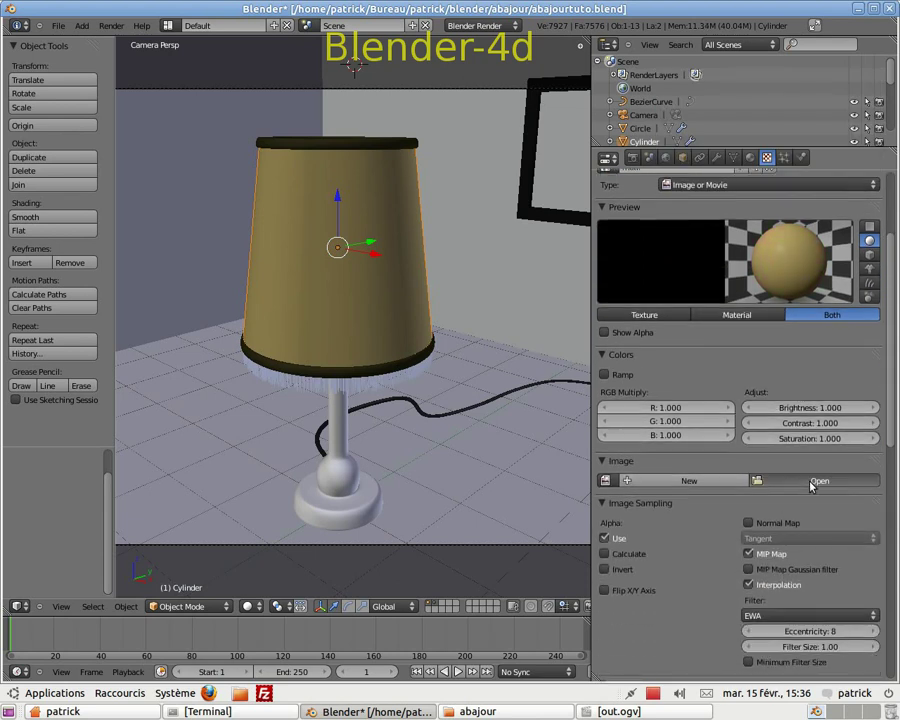
click(812, 484)
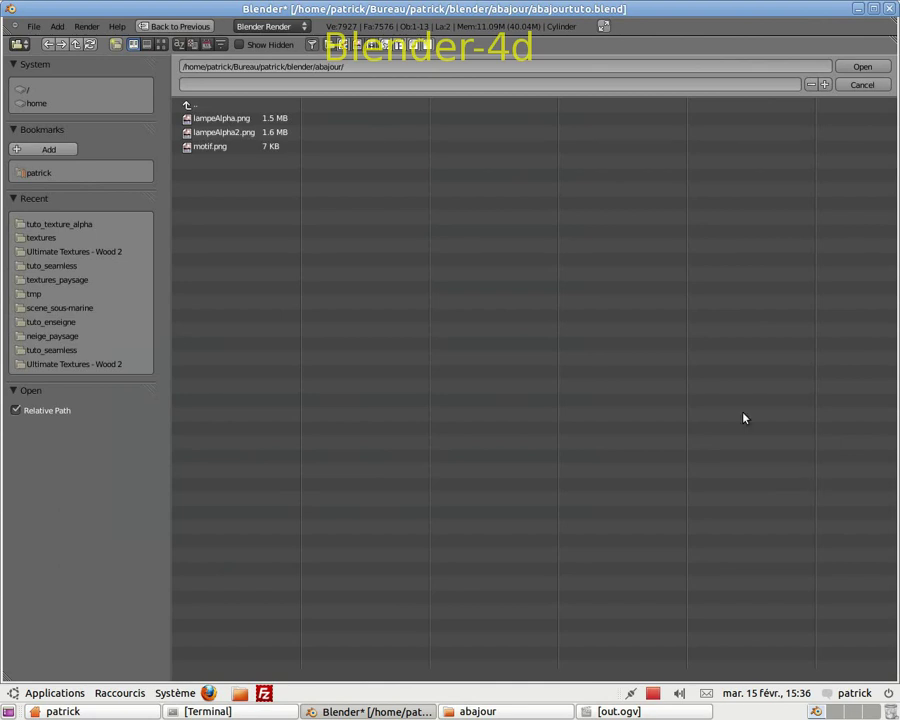
click(201, 148)
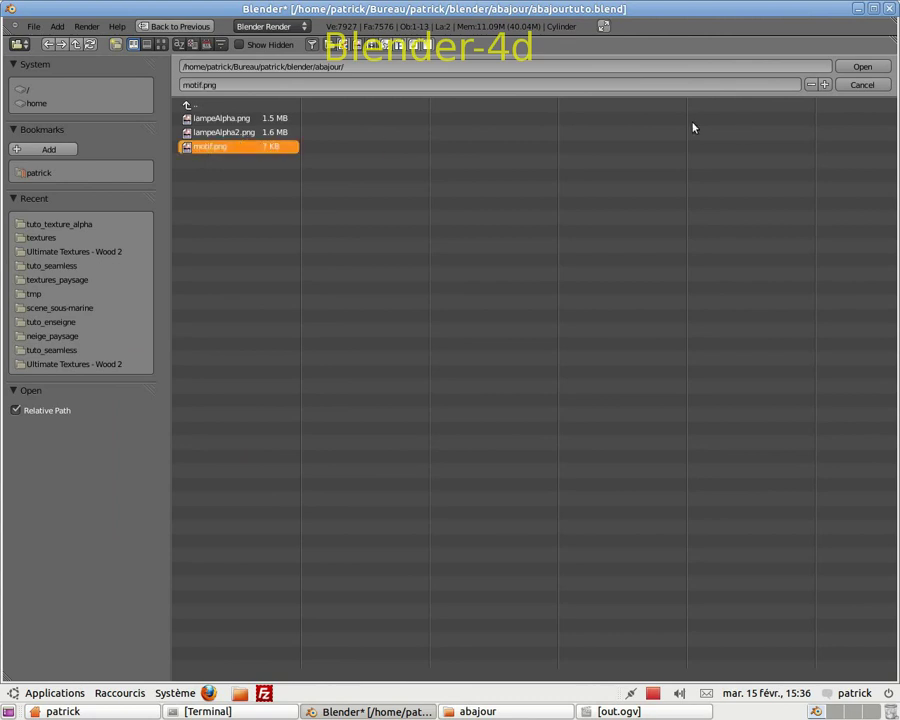
click(859, 67)
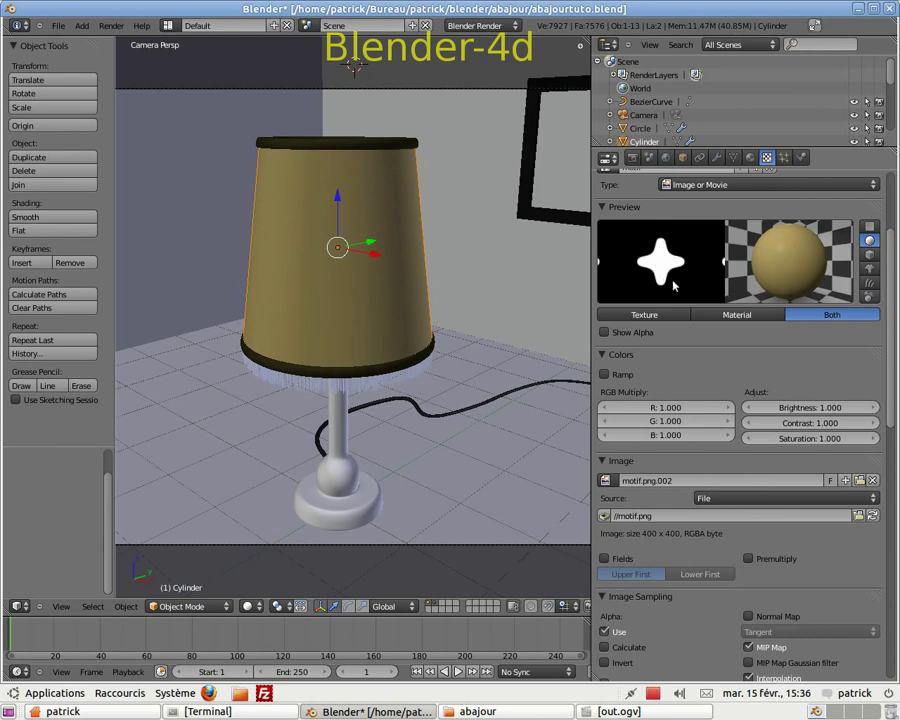
Step: Set the motif texture's mapping projection to Tube
scroll(673, 378, down, 3)
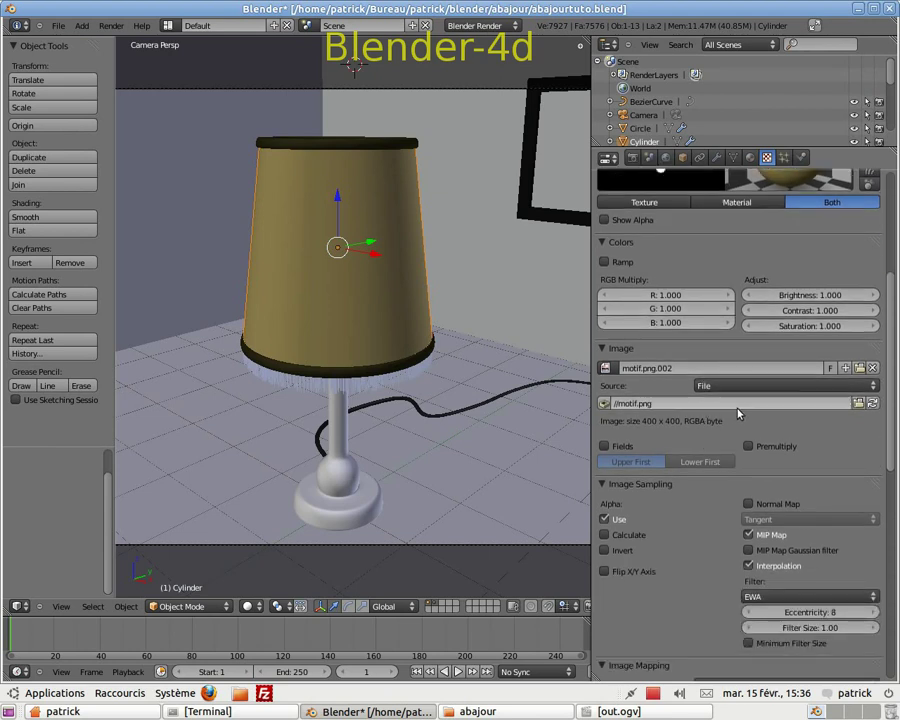
scroll(750, 326, up, 3)
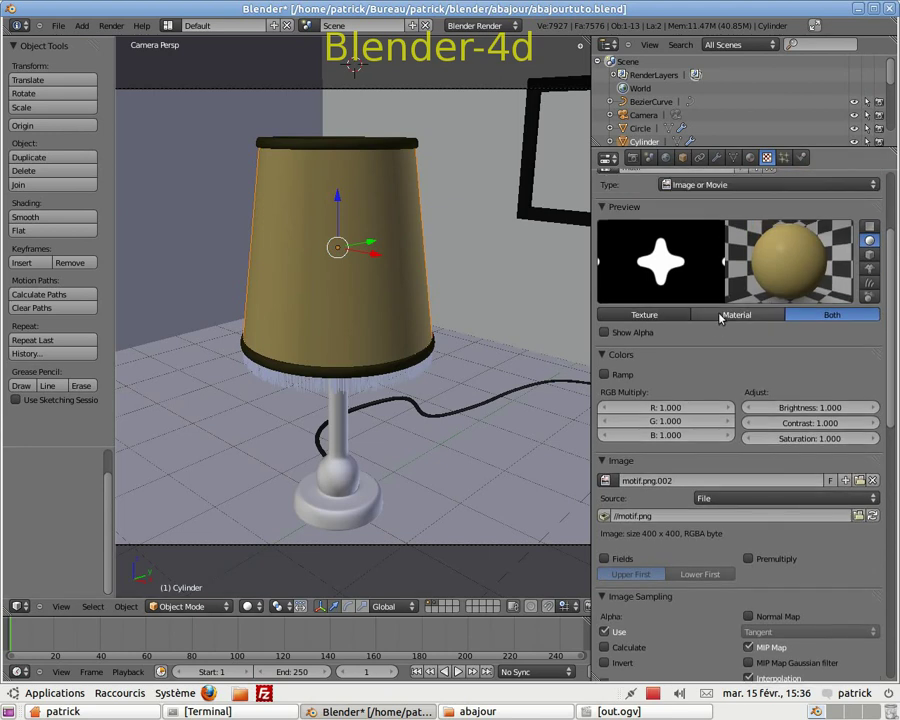
scroll(695, 385, down, 3)
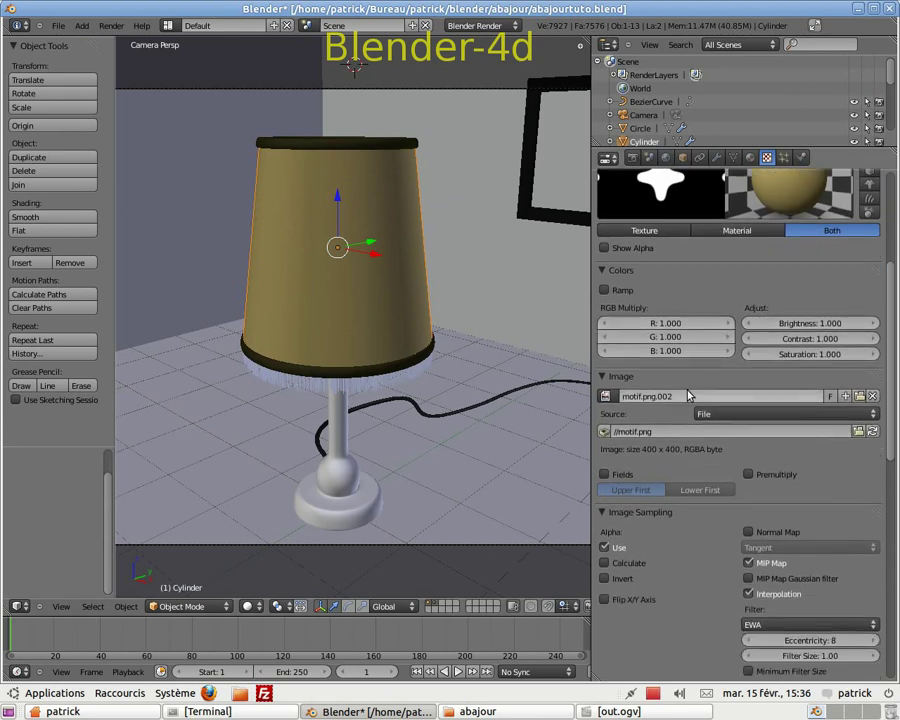
scroll(712, 415, down, 2)
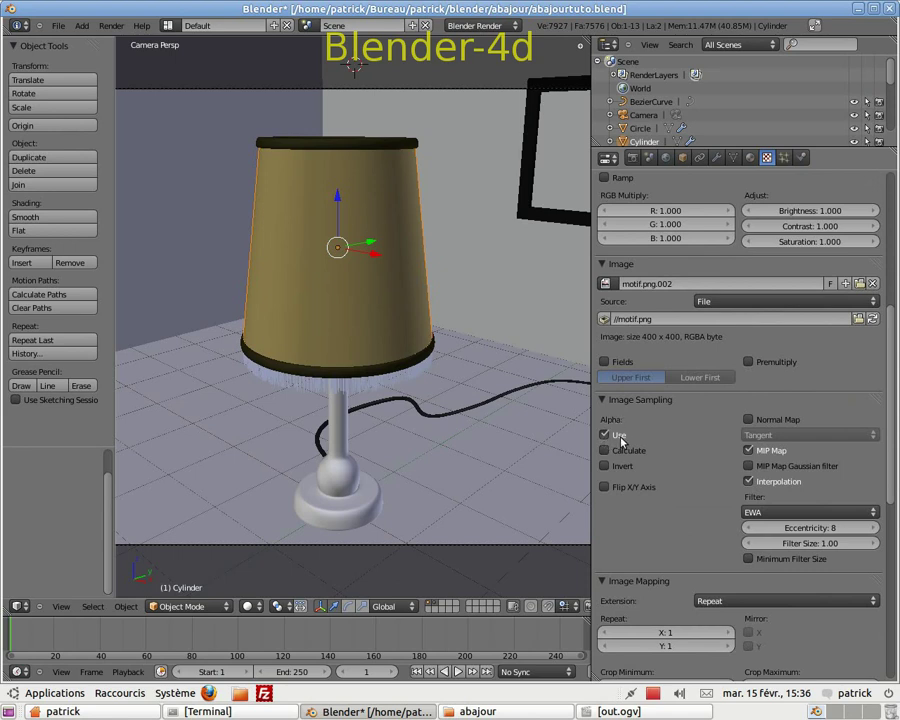
scroll(745, 470, down, 4)
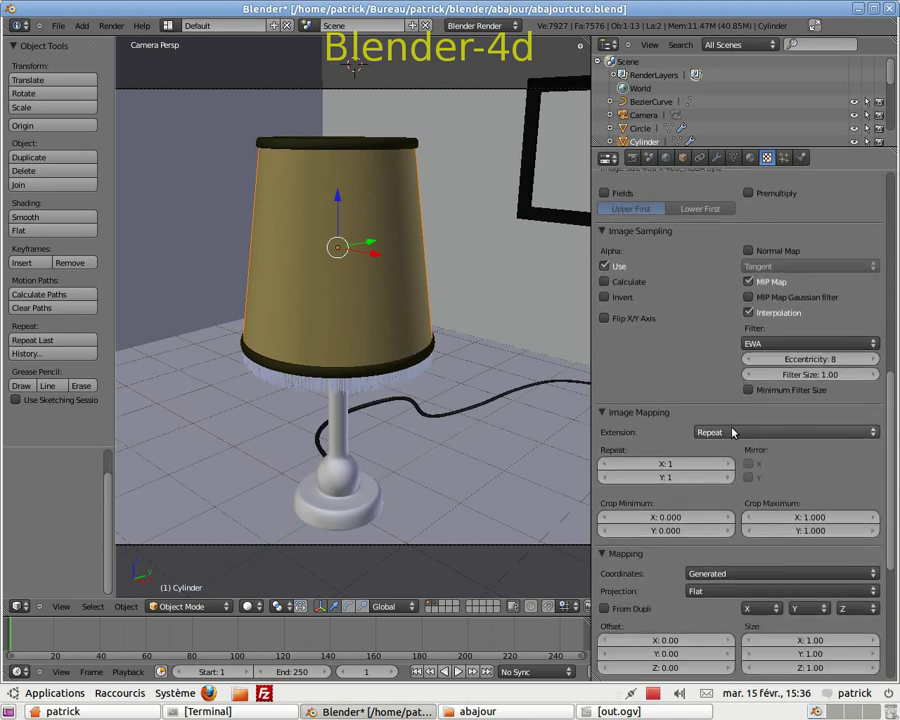
scroll(715, 424, down, 2)
scroll(760, 385, down, 2)
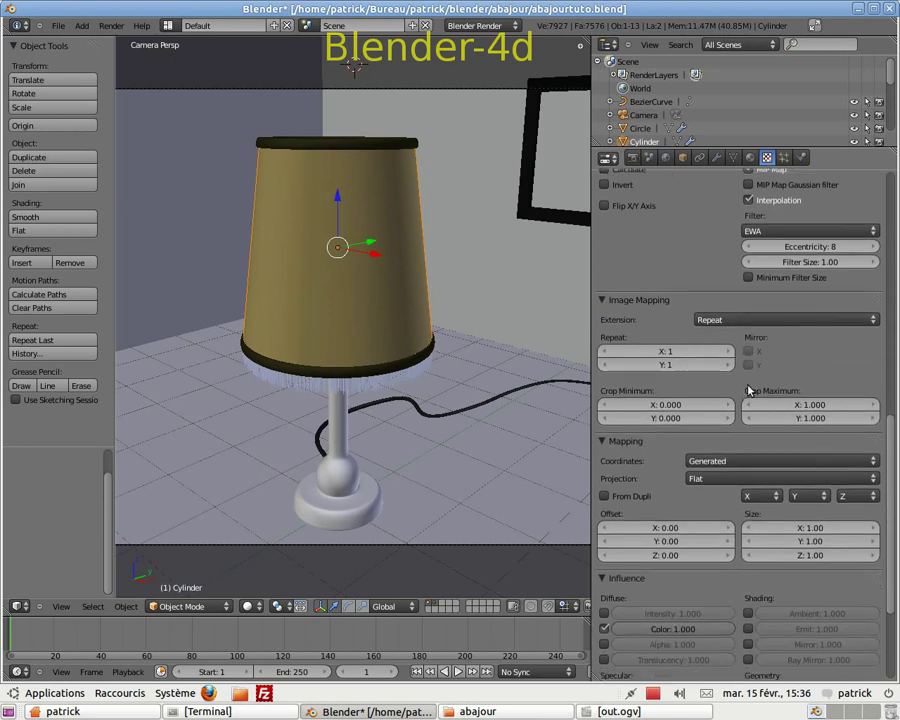
scroll(735, 395, down, 1)
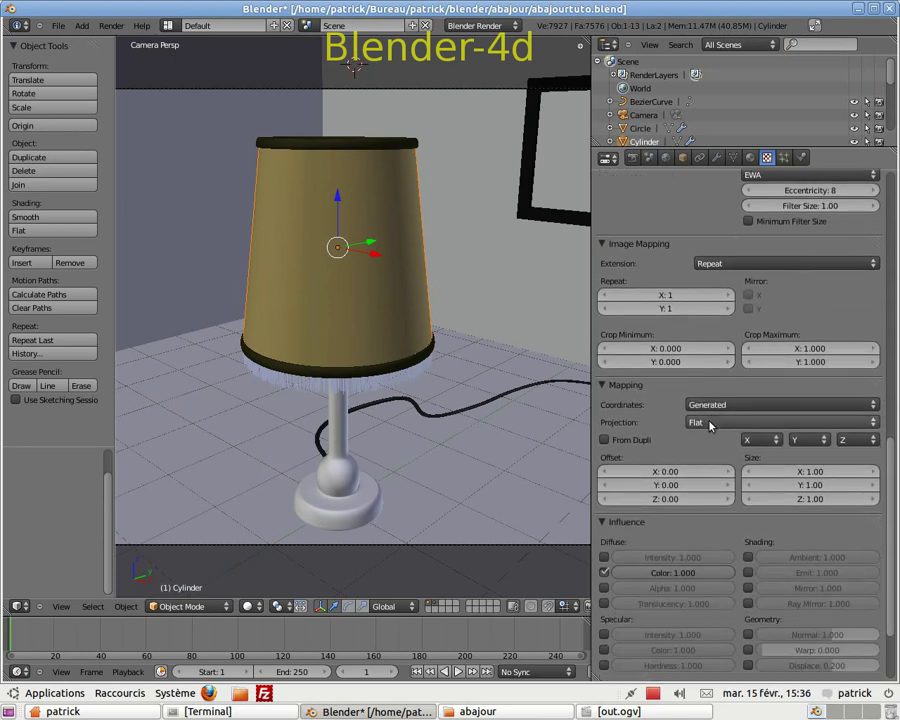
click(877, 423)
click(779, 379)
Step: Disable the texture's diffuse Color influence and enable its Alpha influence at -1.000
scroll(687, 436, down, 2)
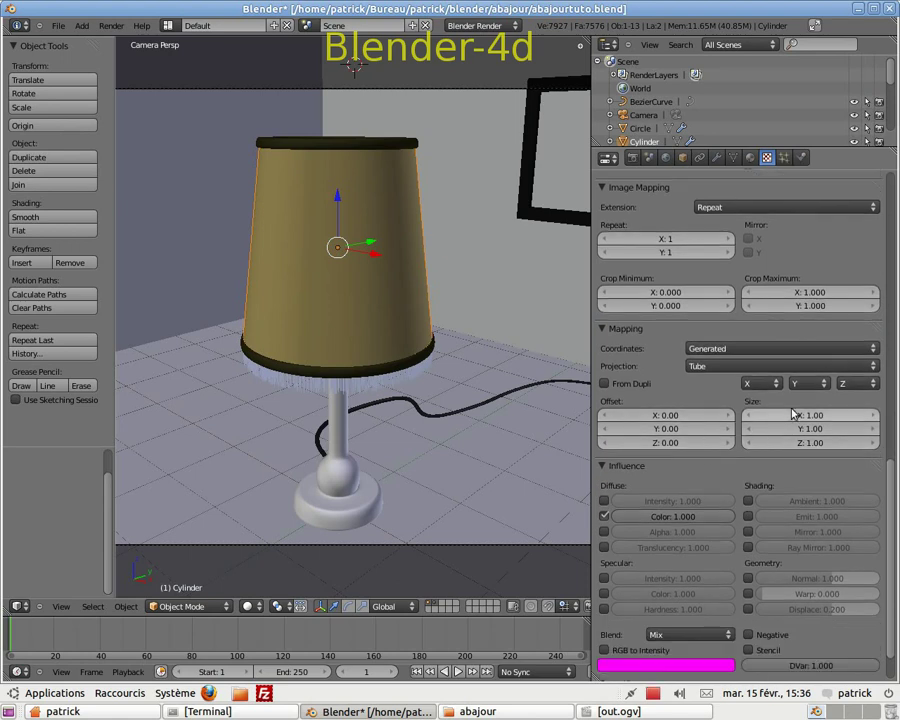
scroll(683, 494, down, 2)
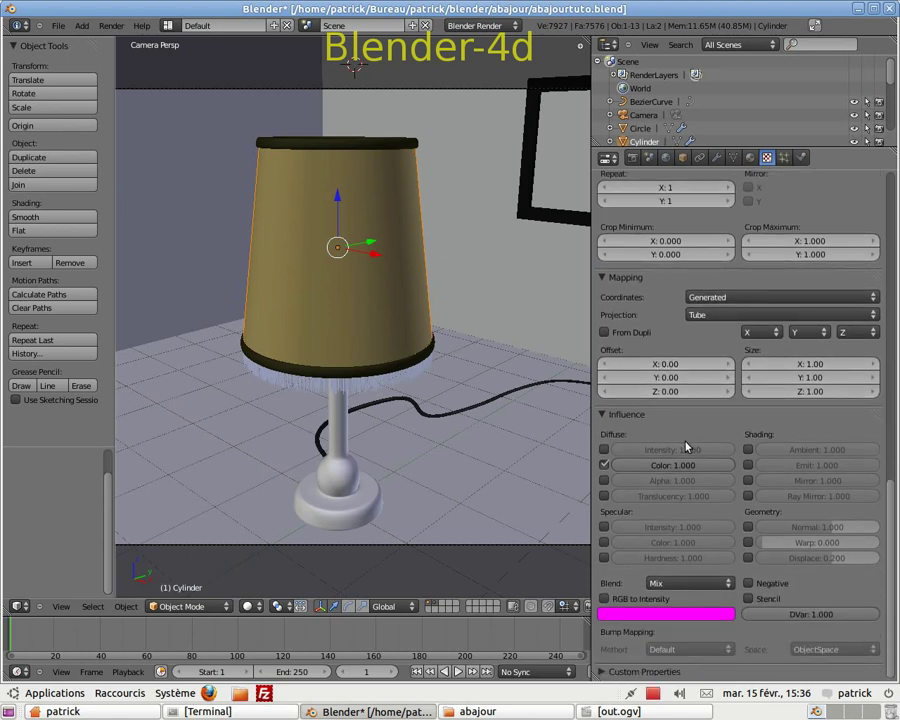
click(604, 466)
scroll(750, 573, up, 1)
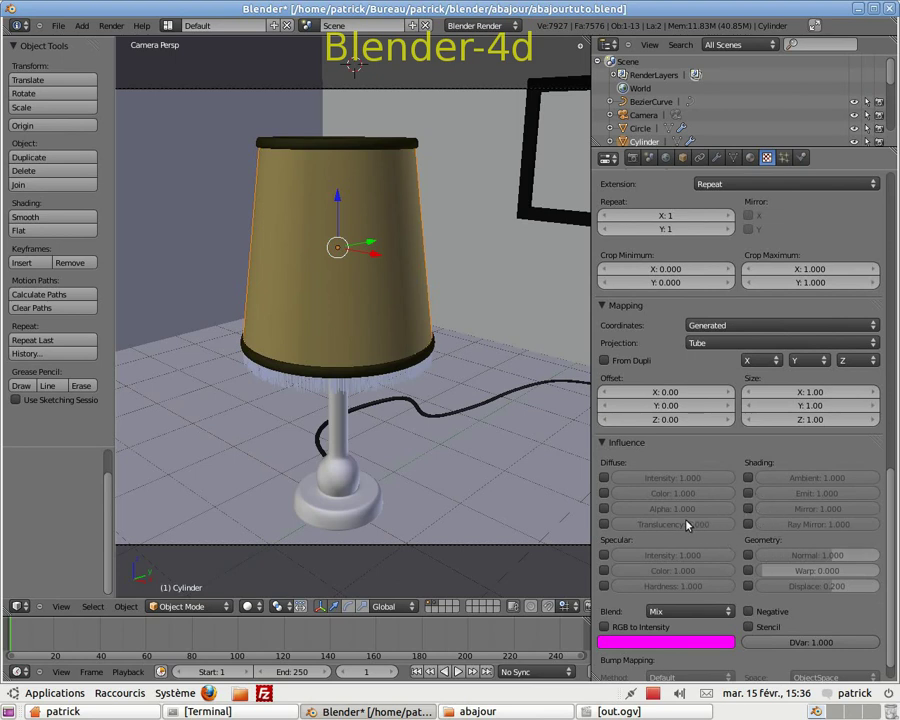
click(604, 509)
drag(716, 510, 527, 528)
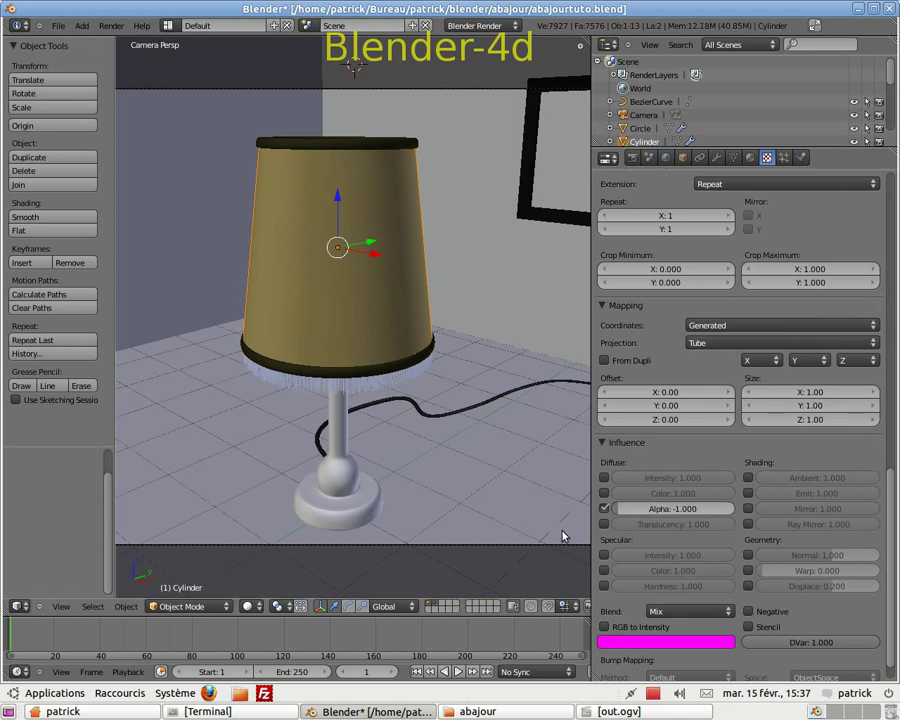
Step: Enable the texture's specular Intensity influence and set it to -1.000
scroll(672, 533, down, 1)
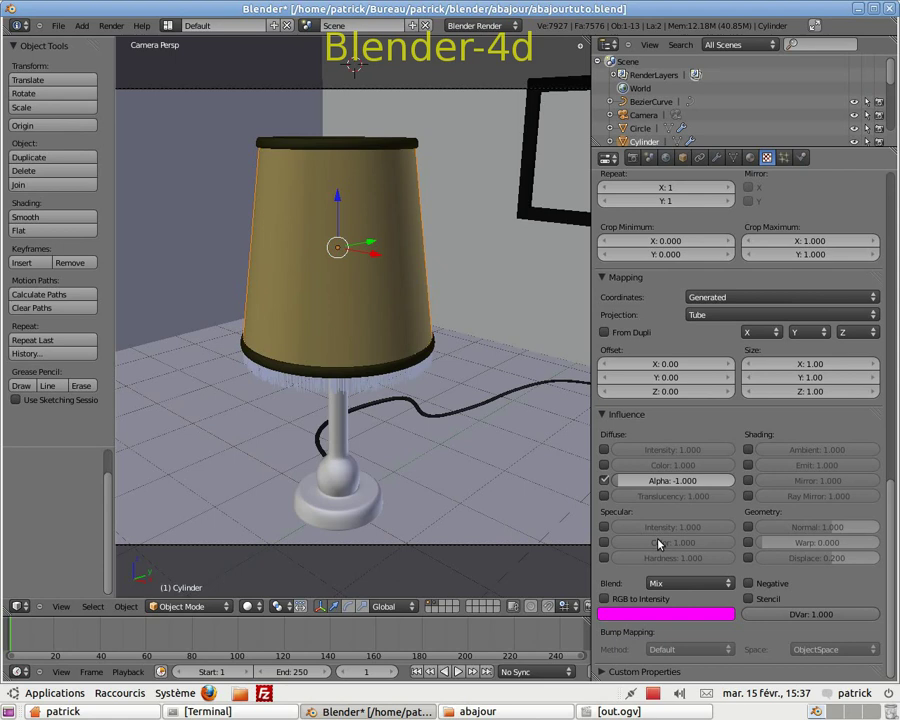
click(604, 528)
drag(712, 528, 534, 543)
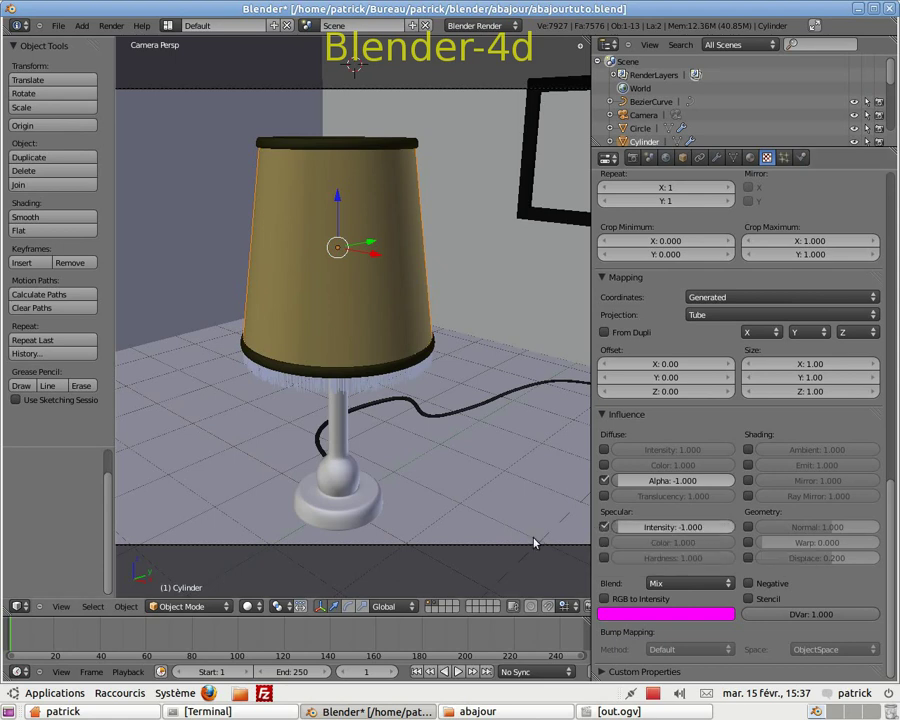
Step: Enable Z Transparency on the lampshade's abajour material and set its Alpha to 0.000
scroll(641, 388, up, 4)
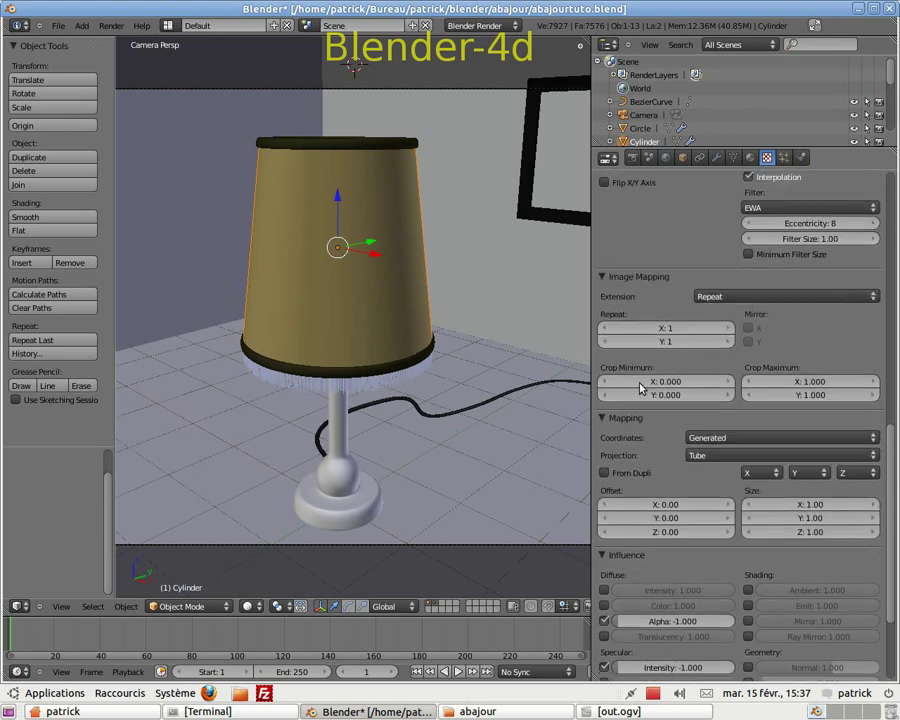
scroll(641, 388, up, 11)
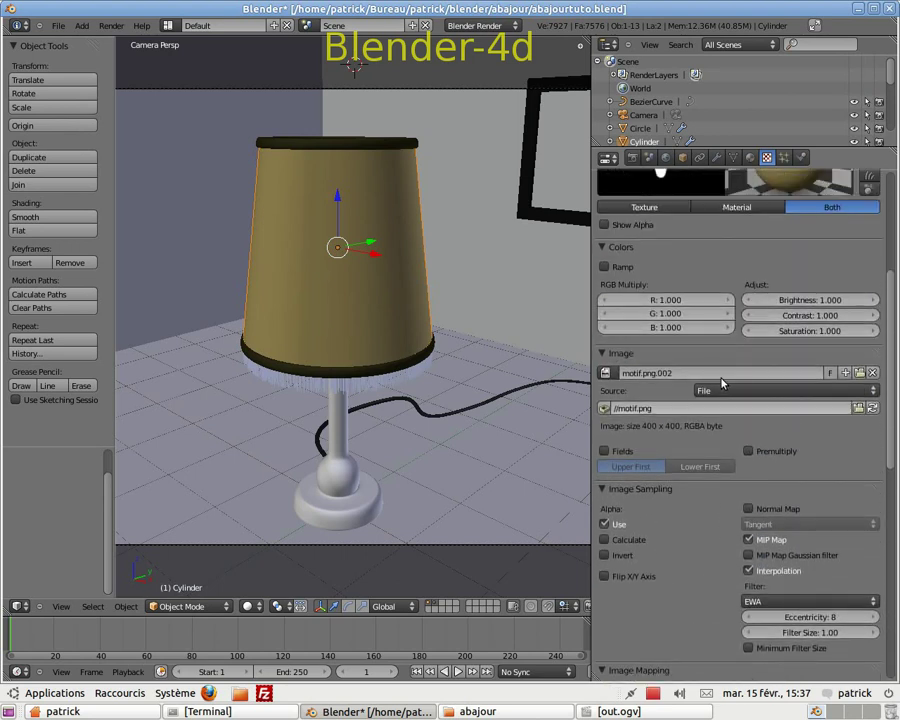
scroll(722, 383, up, 4)
scroll(762, 336, up, 4)
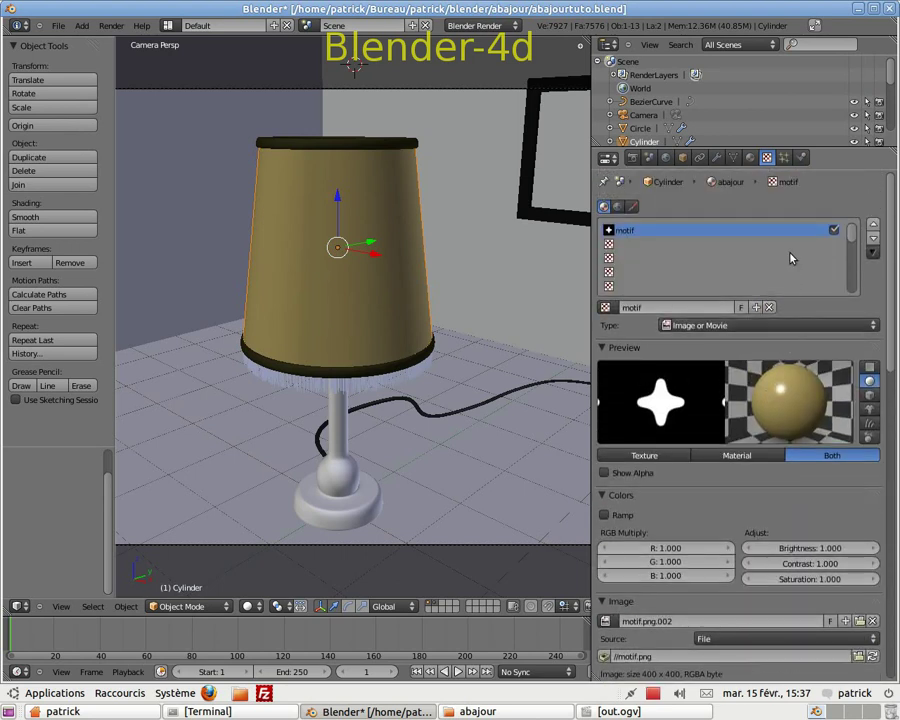
click(750, 158)
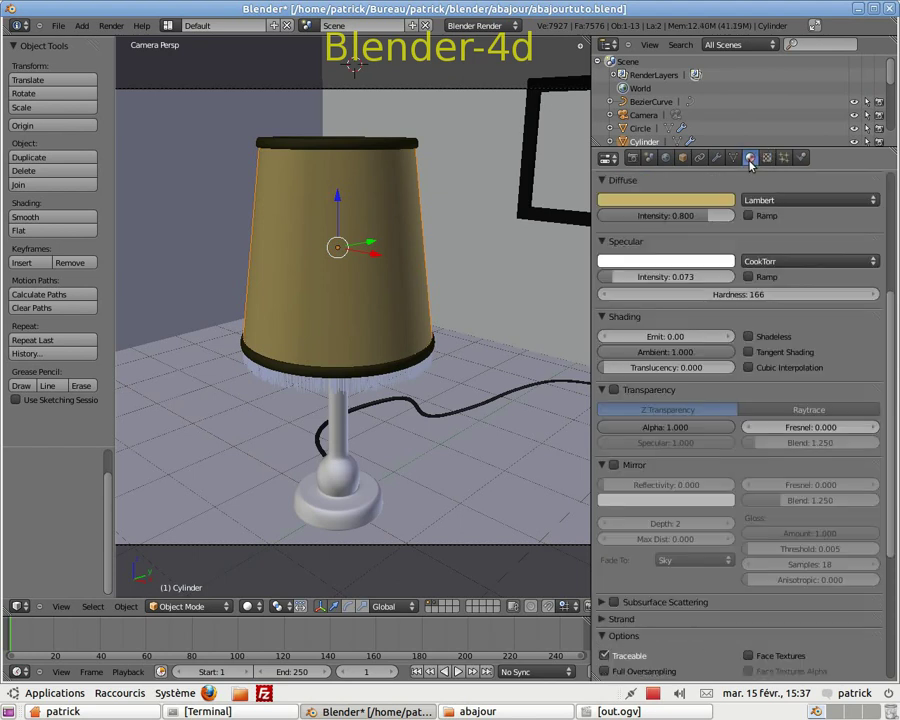
scroll(770, 485, down, 6)
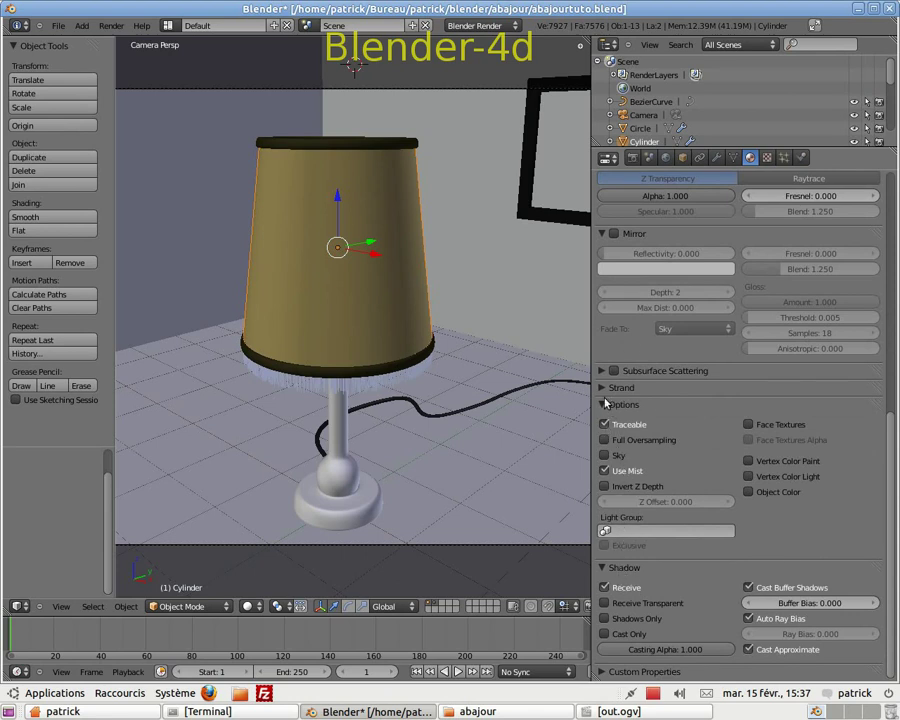
scroll(600, 390, up, 5)
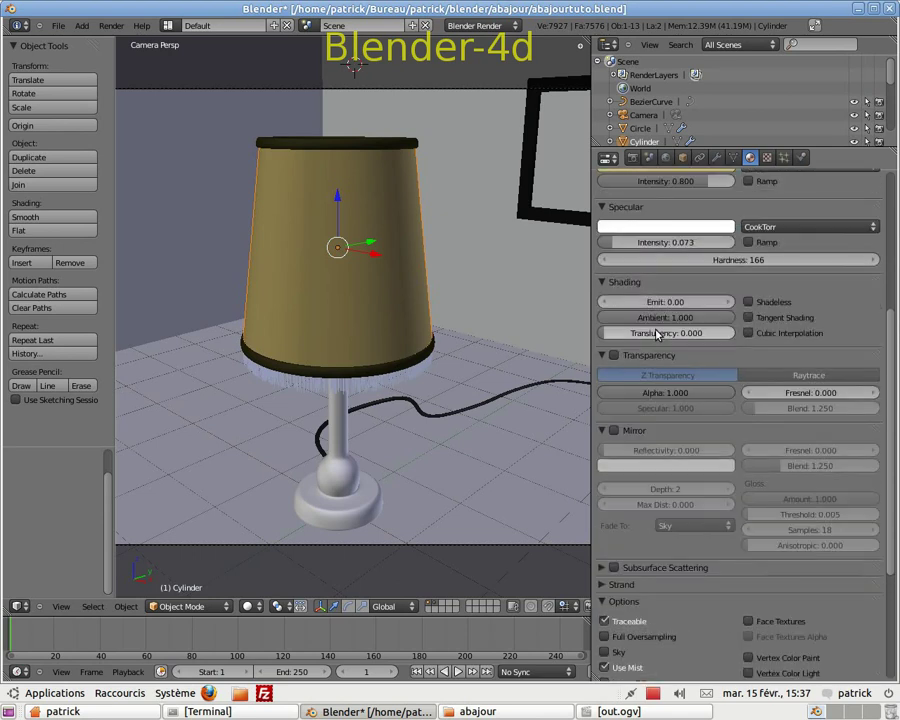
click(613, 355)
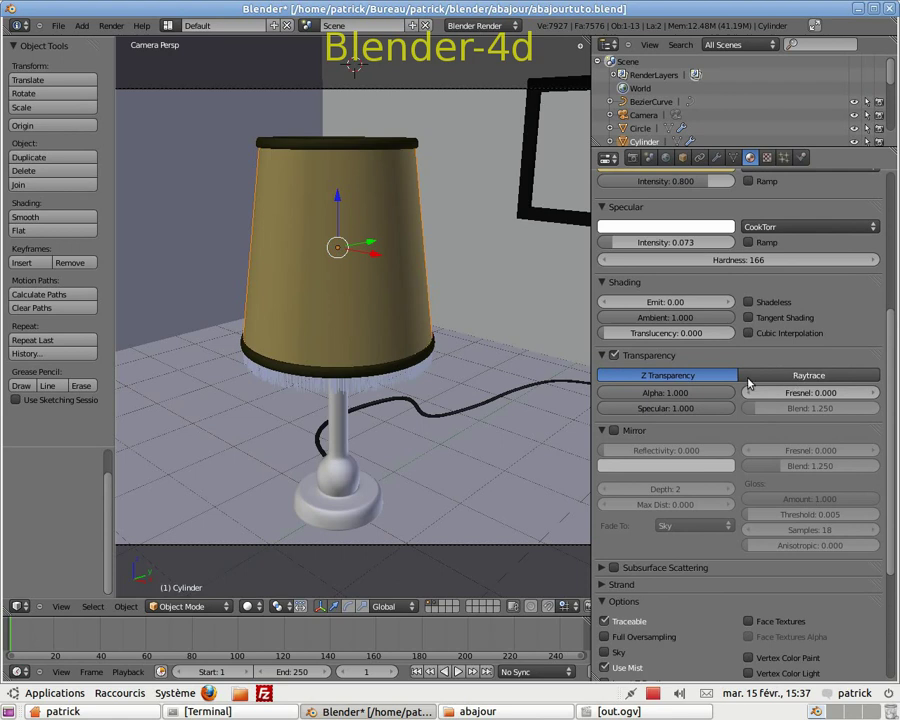
drag(675, 394, 573, 415)
Step: Render the scene to check the motif's transparency on the lampshade
scroll(690, 500, down, 5)
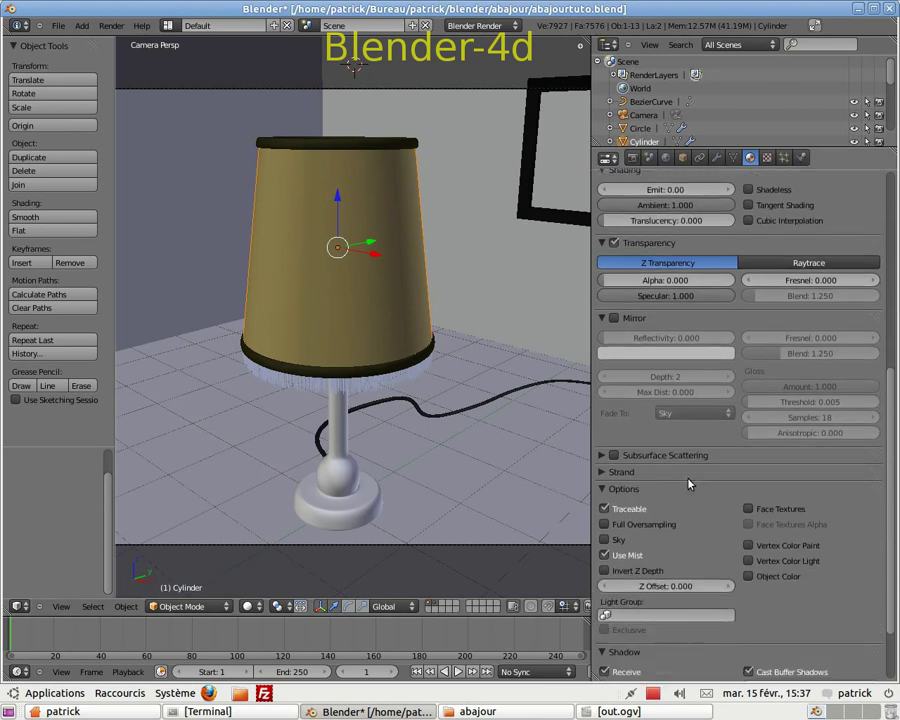
scroll(730, 430, down, 2)
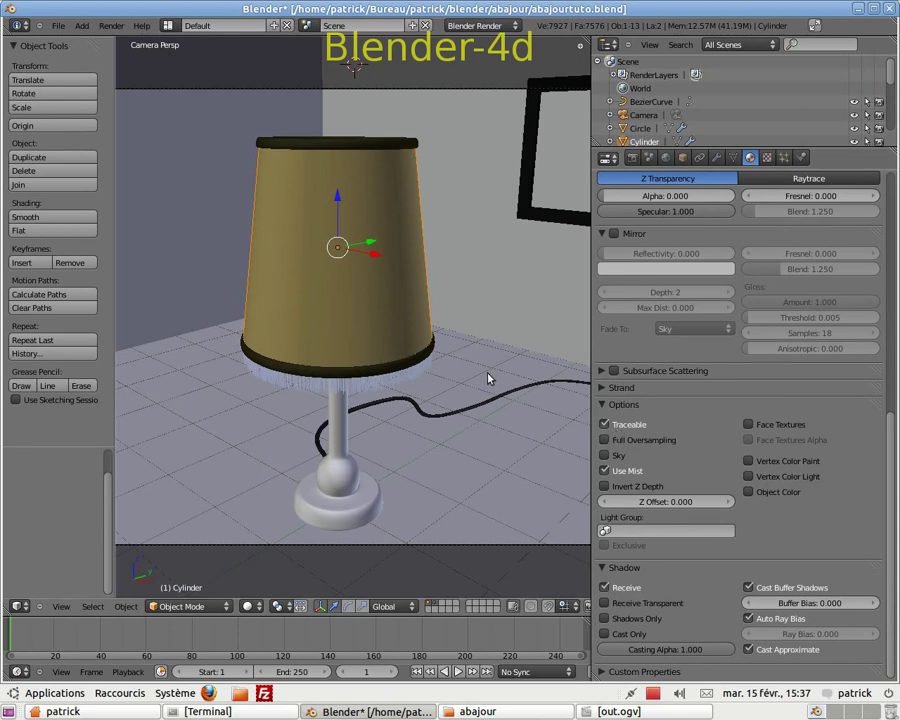
key(F12)
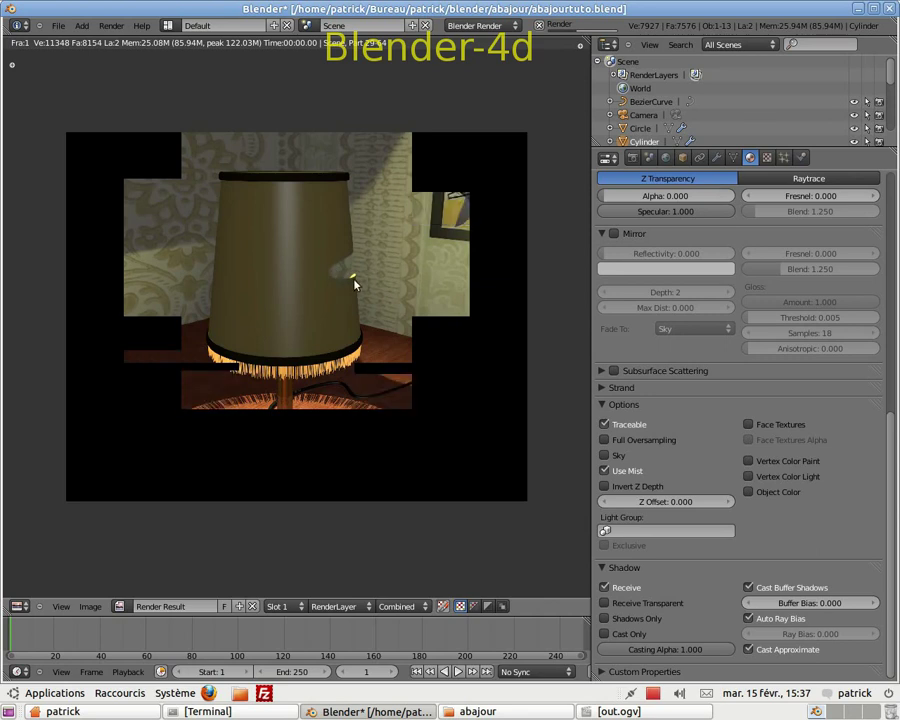
Step: Set the motif texture's image repeat to X 10 and Y 20 and render the scene again
scroll(752, 221, up, 2)
scroll(752, 221, up, 6)
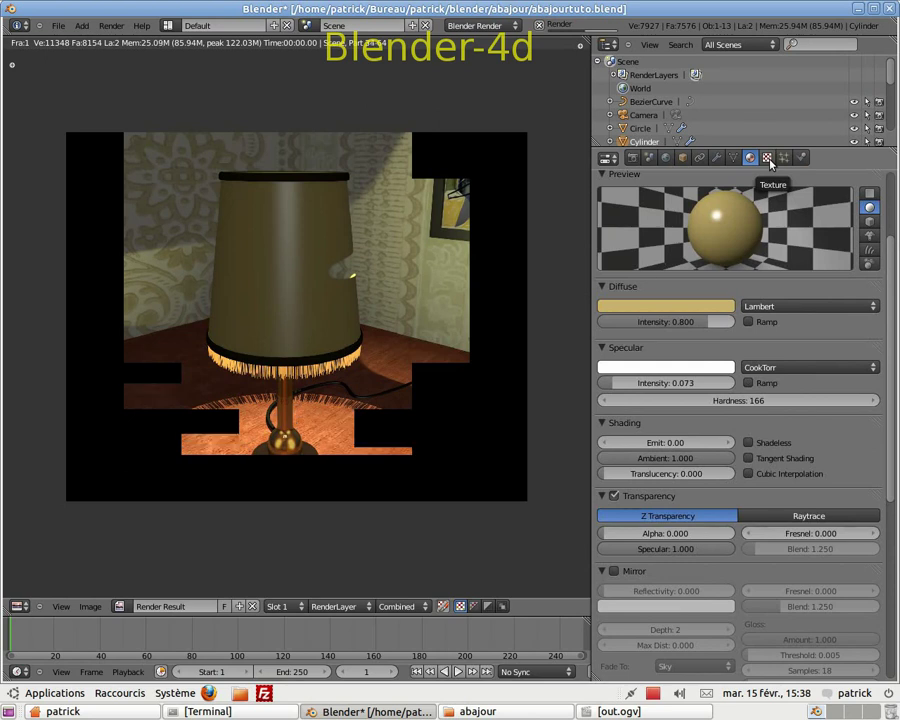
click(767, 158)
scroll(768, 525, down, 2)
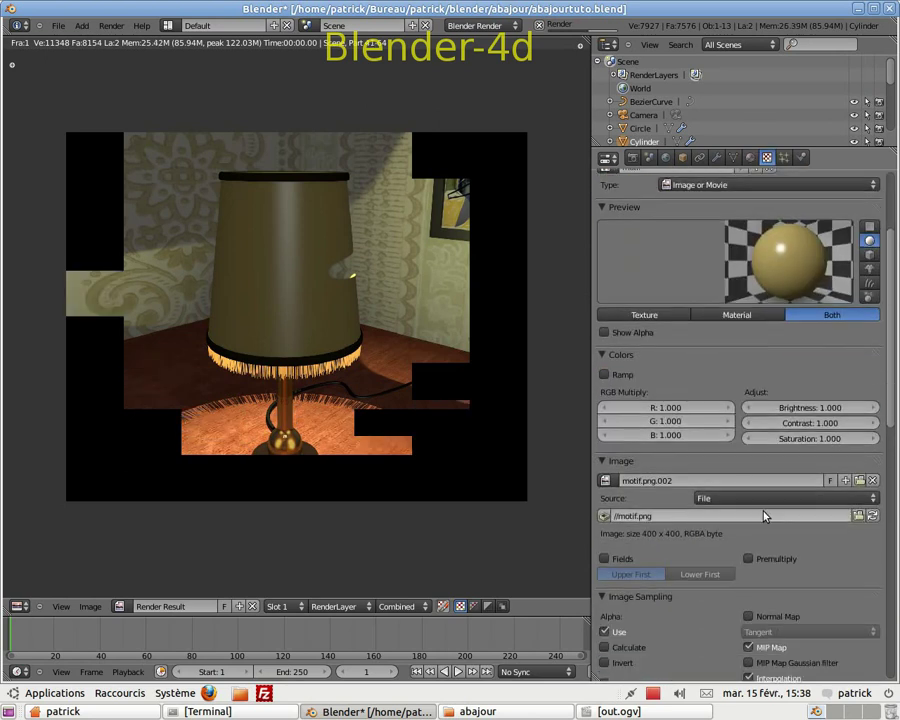
scroll(764, 516, down, 3)
scroll(668, 340, down, 3)
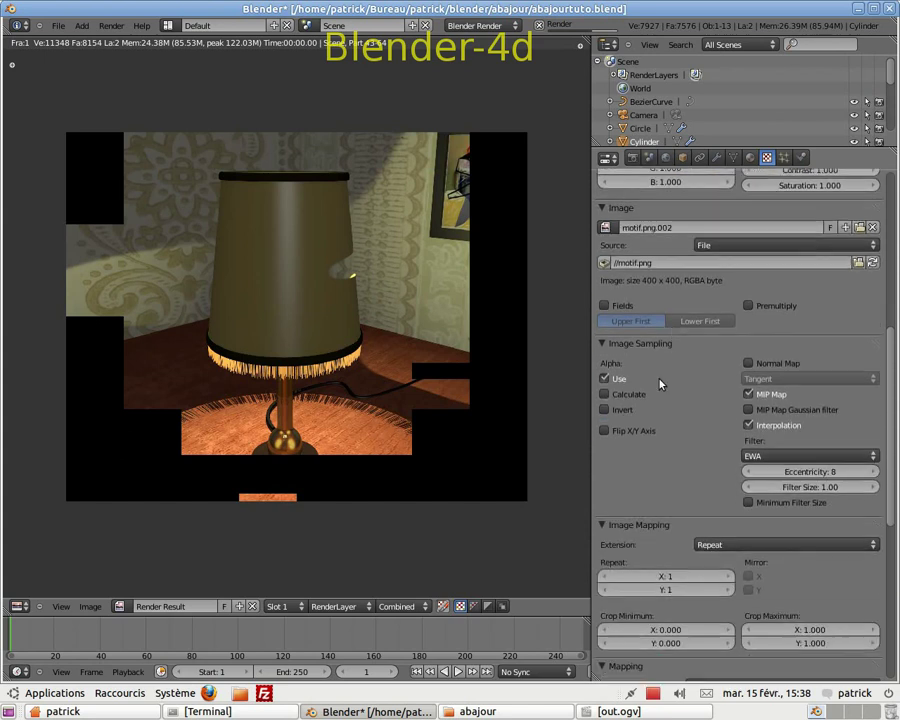
scroll(680, 368, down, 3)
drag(624, 467, 647, 476)
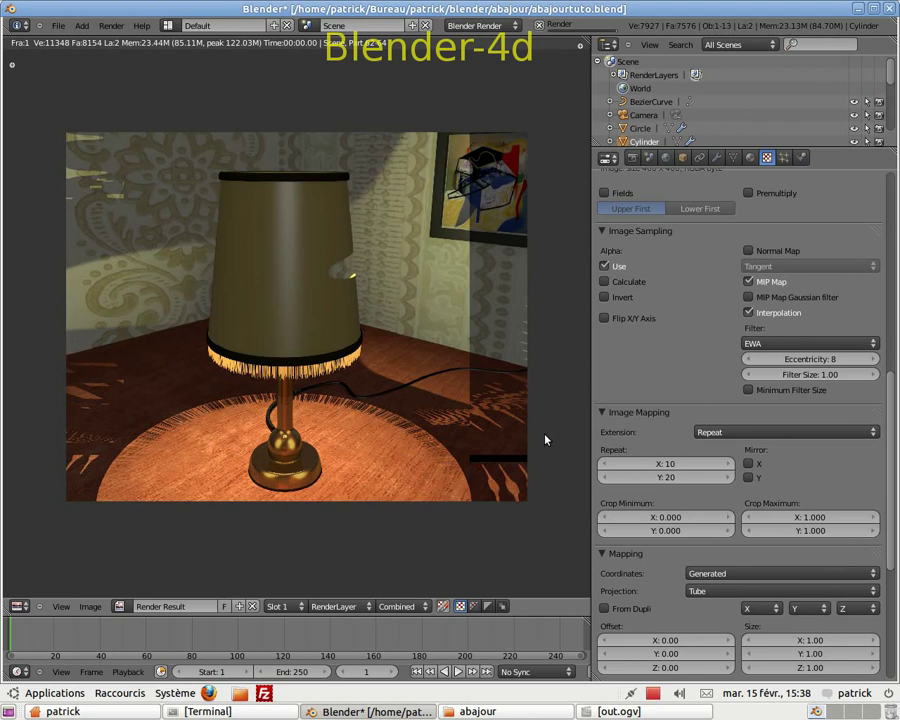
key(Escape)
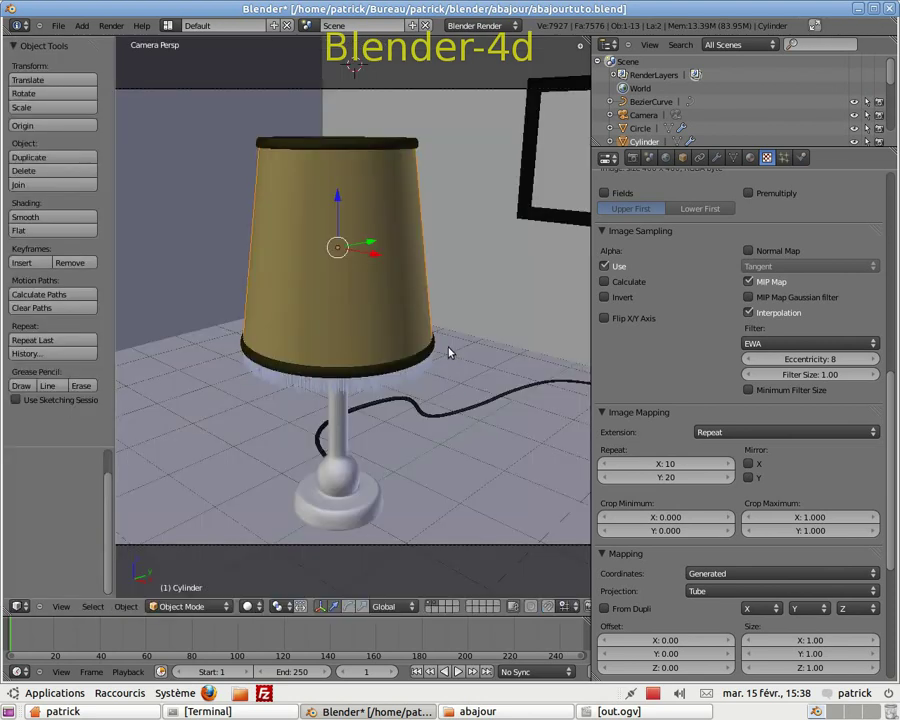
key(F12)
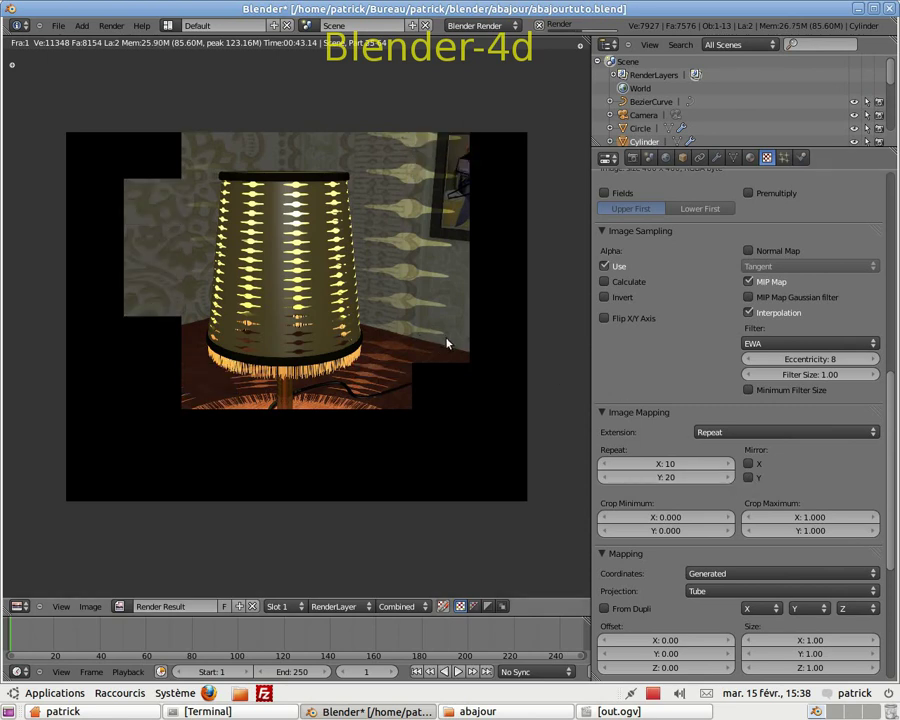
Step: Set the motif texture's image repeat to X 20 and Y 15 and re-render the scene
drag(680, 484, 665, 466)
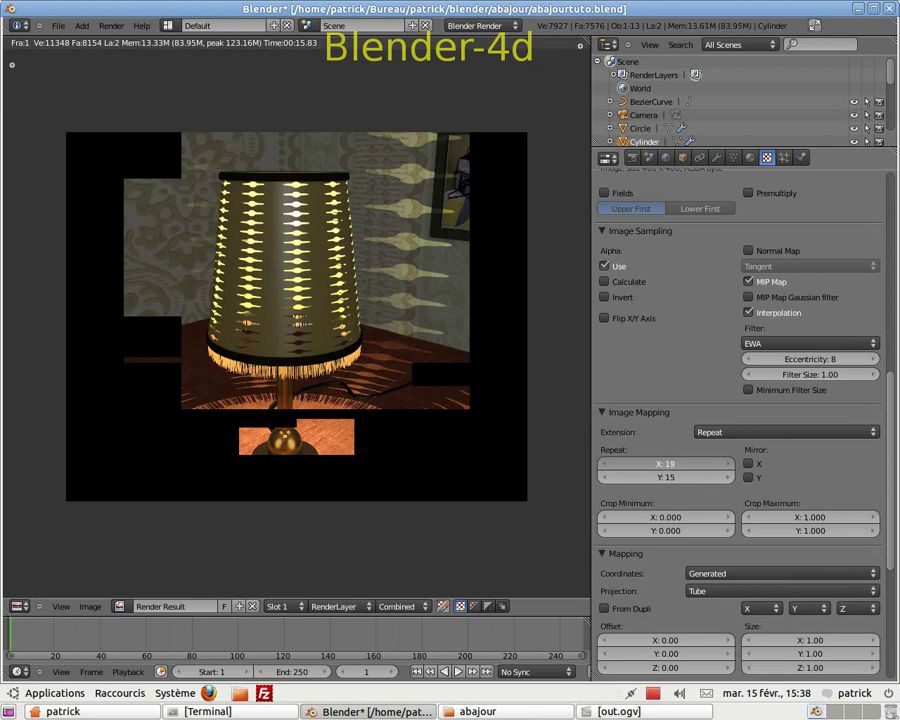
drag(660, 464, 650, 463)
click(649, 462)
text(20)
key(Return)
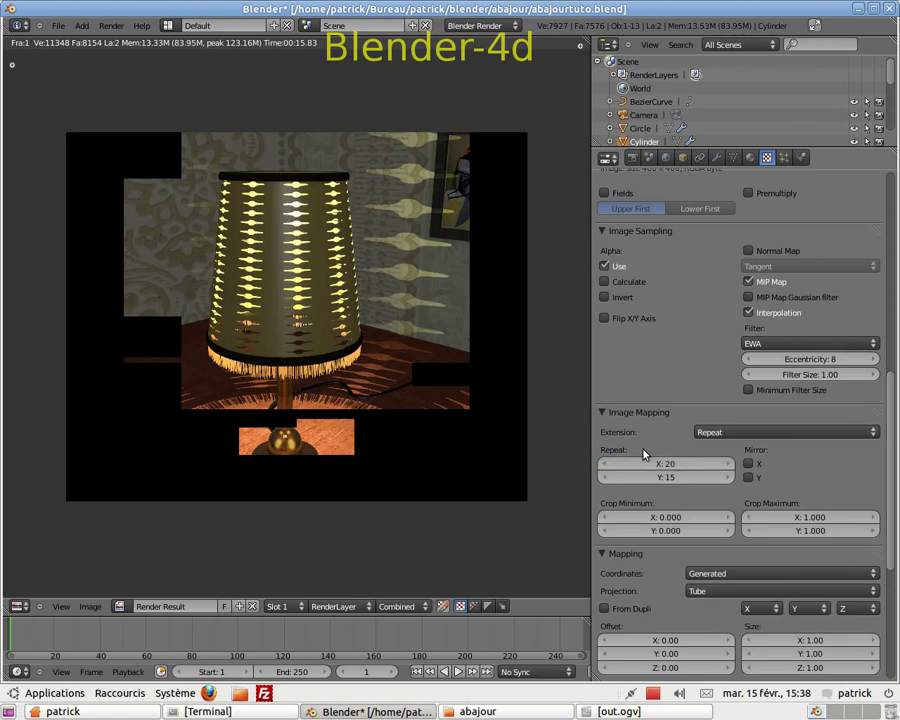
key(F12)
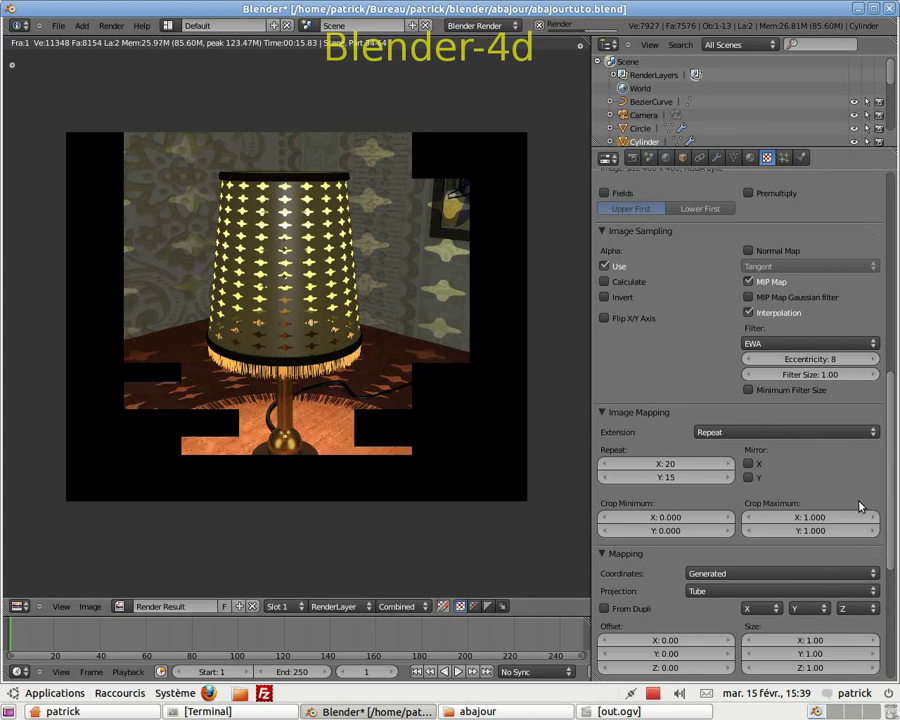
Step: Enable the motif texture's Normal geometry influence at 5.000 and render the lamp with the relief
scroll(858, 506, down, 6)
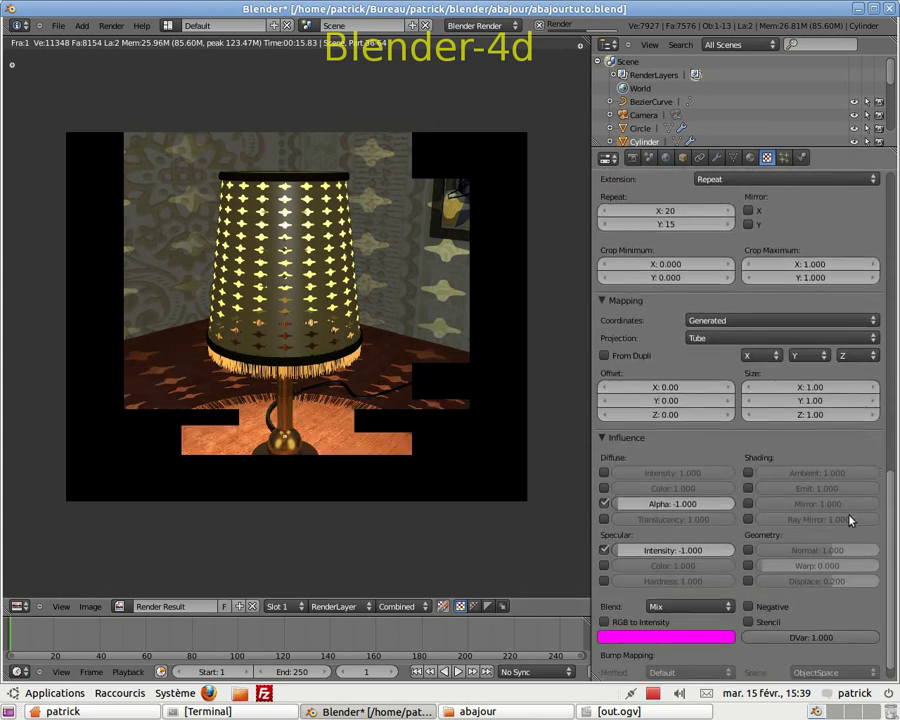
scroll(850, 520, down, 1)
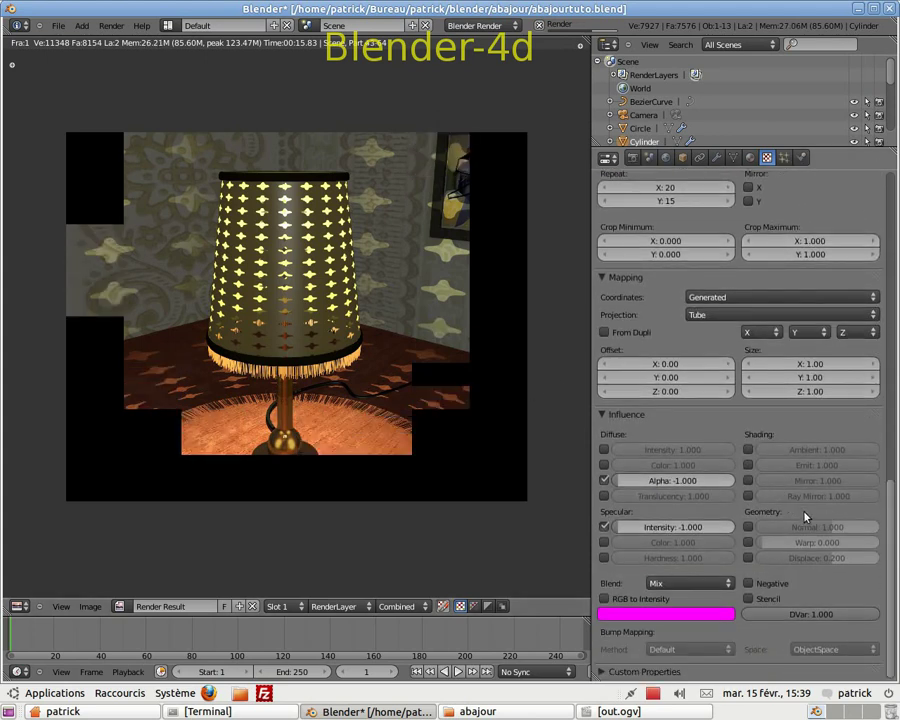
click(748, 527)
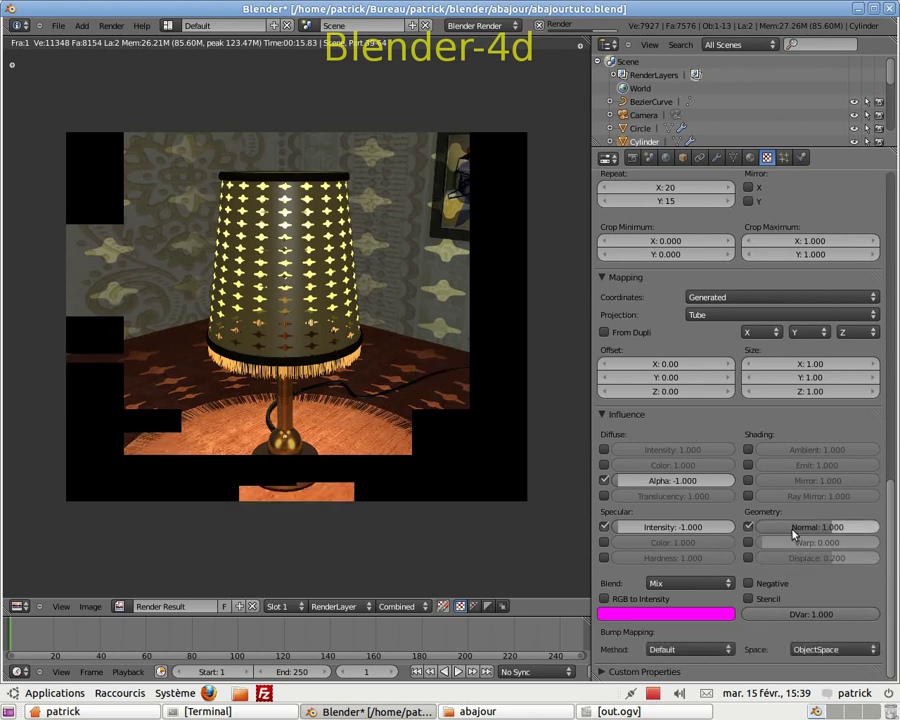
drag(775, 526, 830, 527)
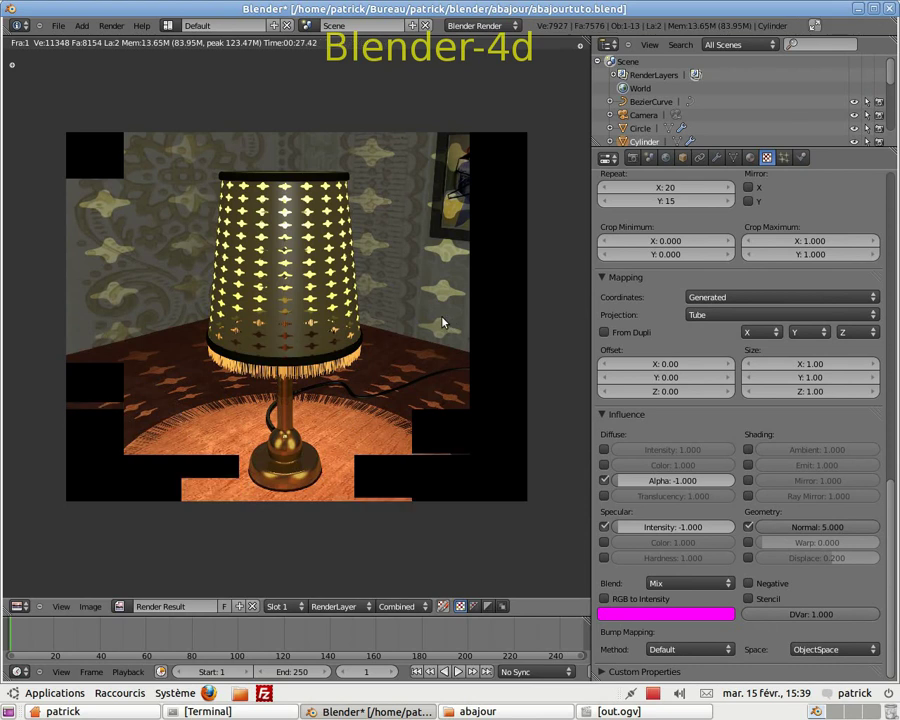
key(Escape)
key(F12)
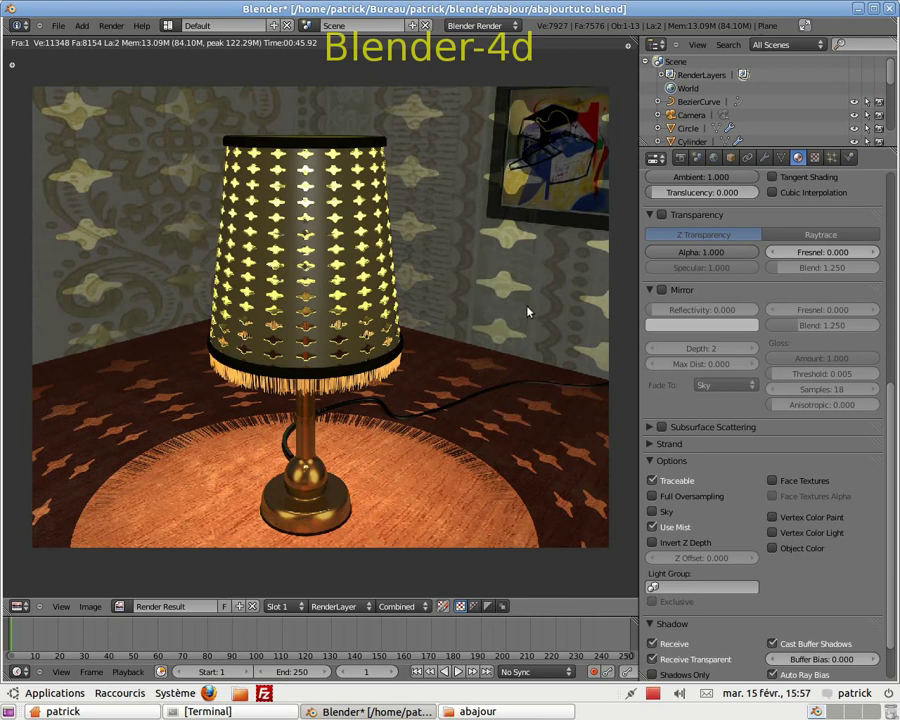
Step: Disable Receive Transparent shadows on the wall's material and render the scene to compare the shadows
key(Escape)
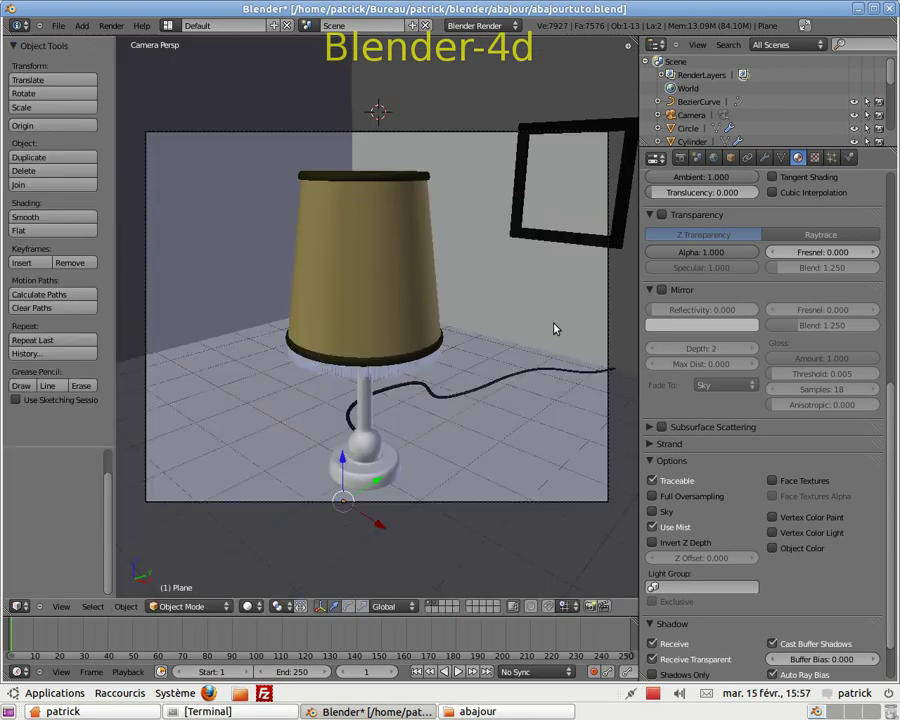
right_click(528, 451)
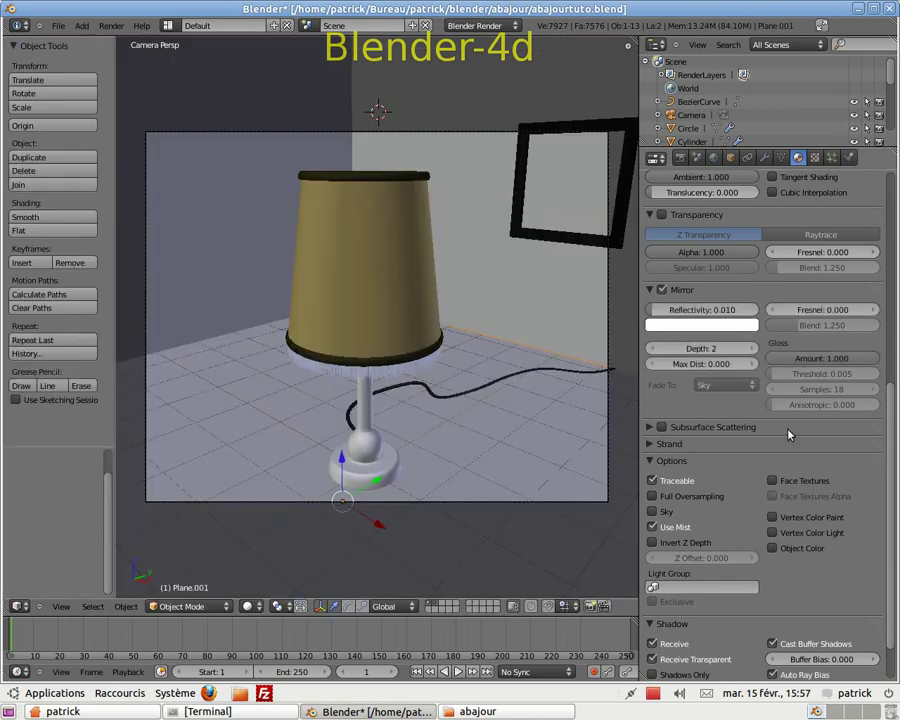
right_click(552, 301)
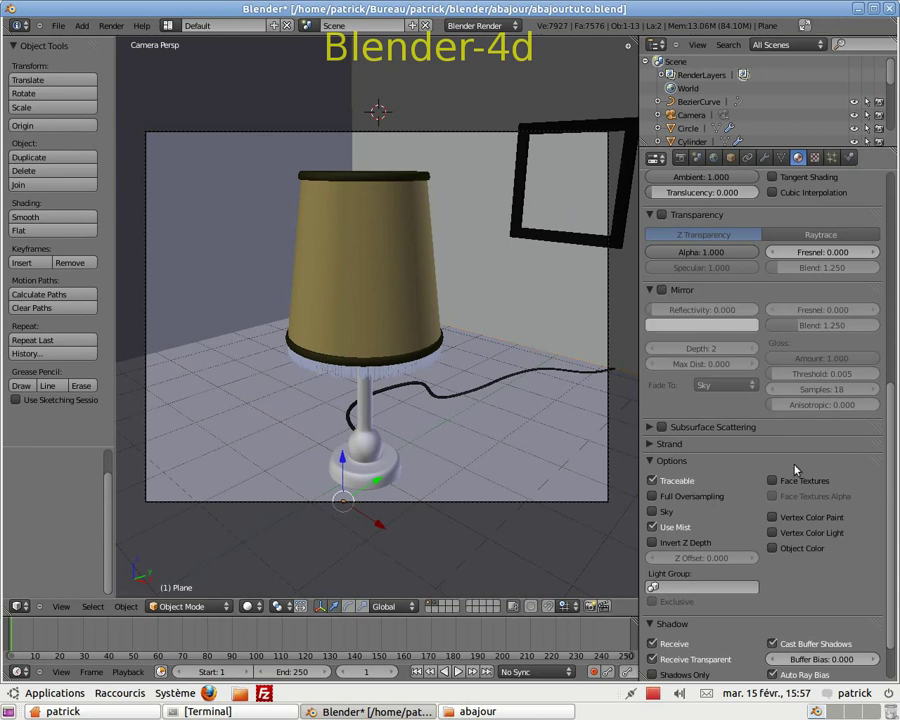
scroll(796, 470, up, 3)
scroll(798, 475, down, 5)
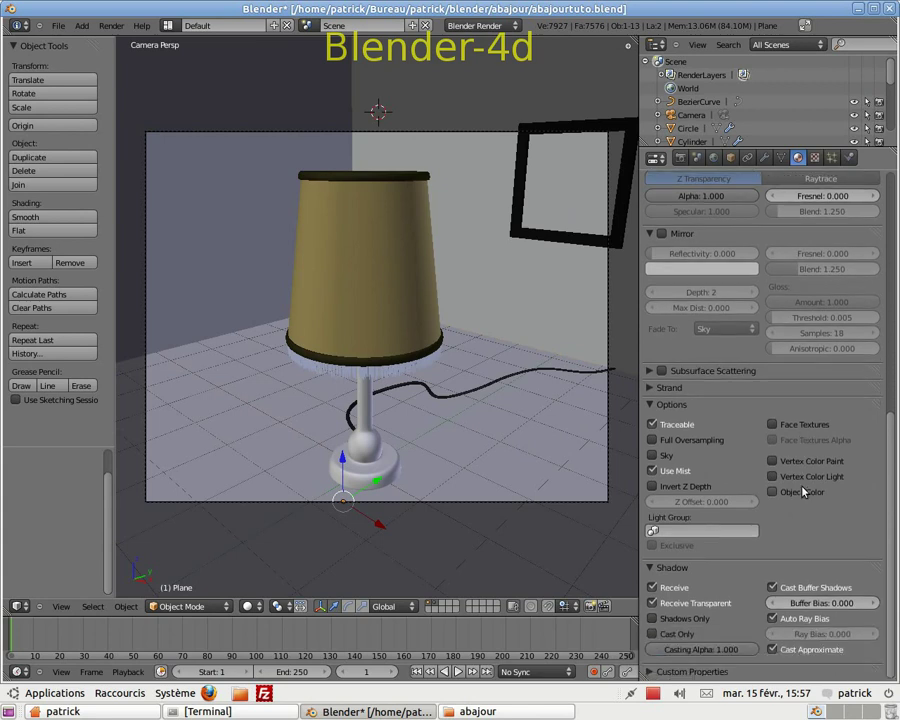
click(653, 604)
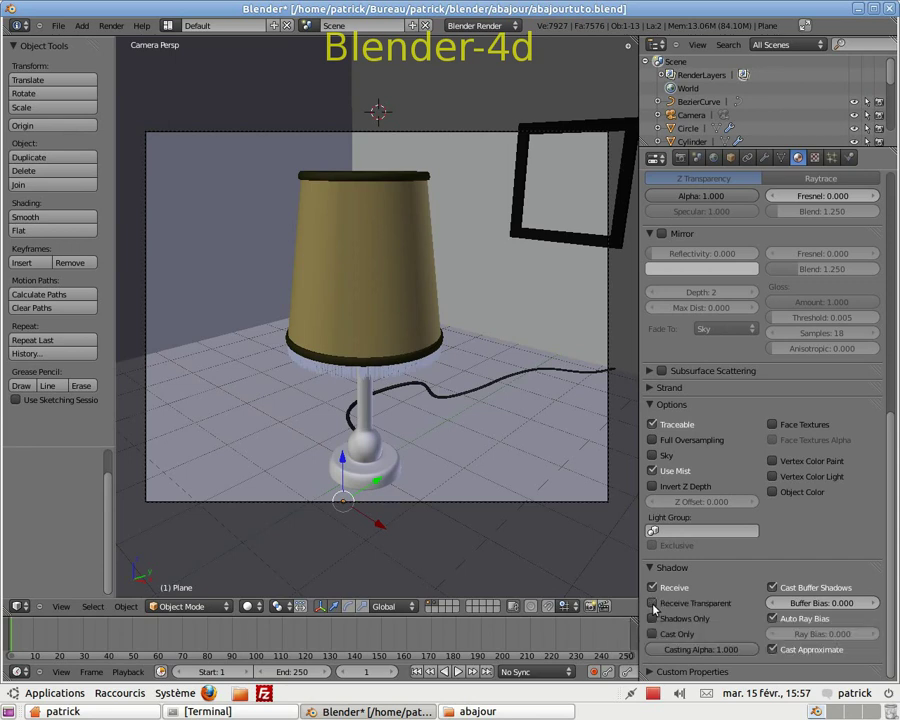
key(F12)
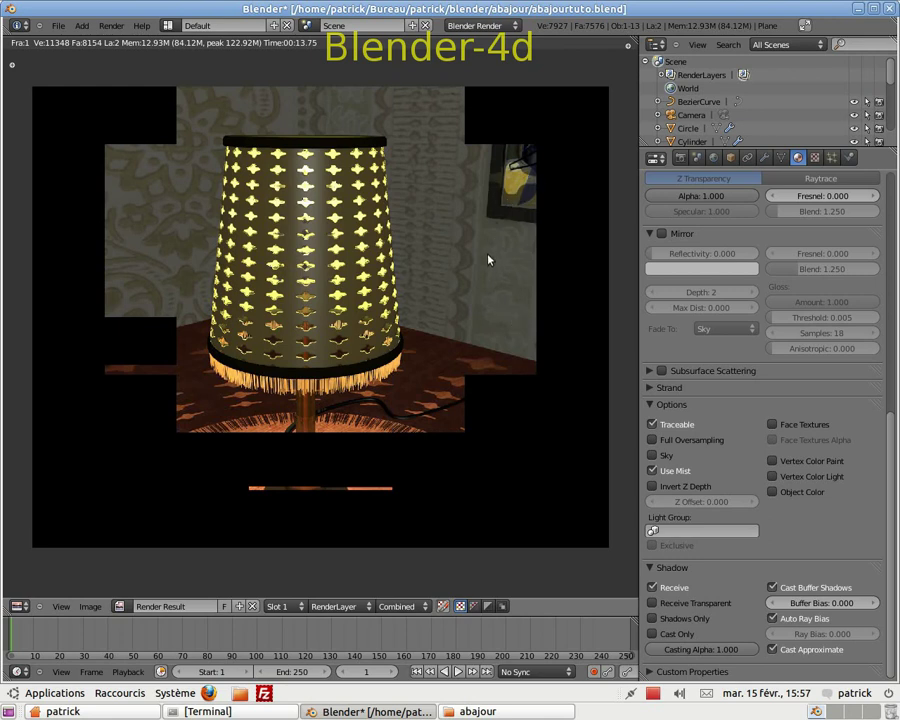
Step: Re-enable Receive Transparent shadows on the wall's material and render the scene once more
key(Escape)
click(655, 603)
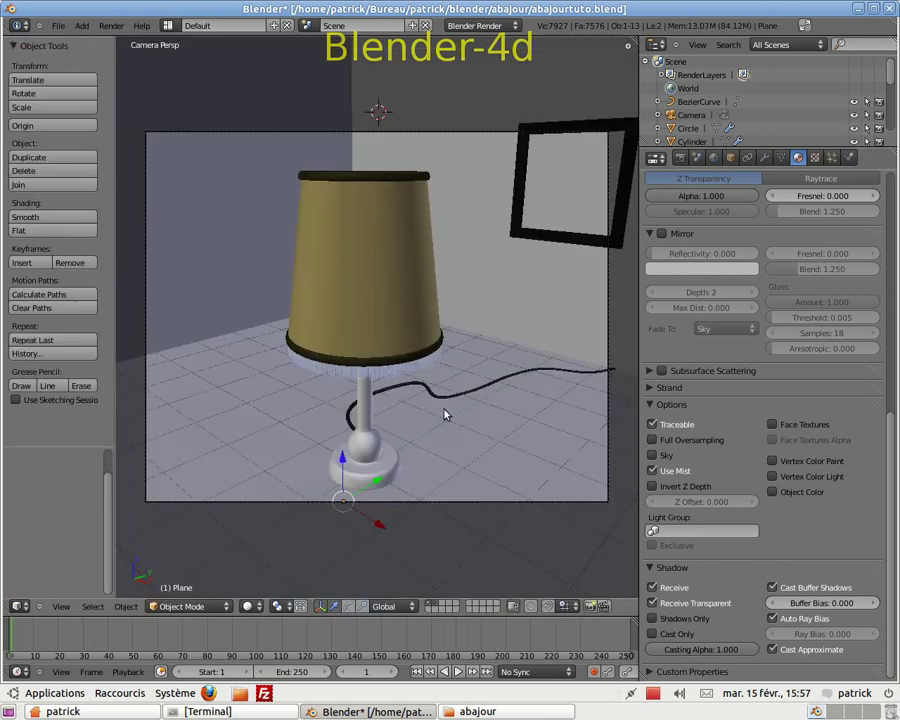
key(F12)
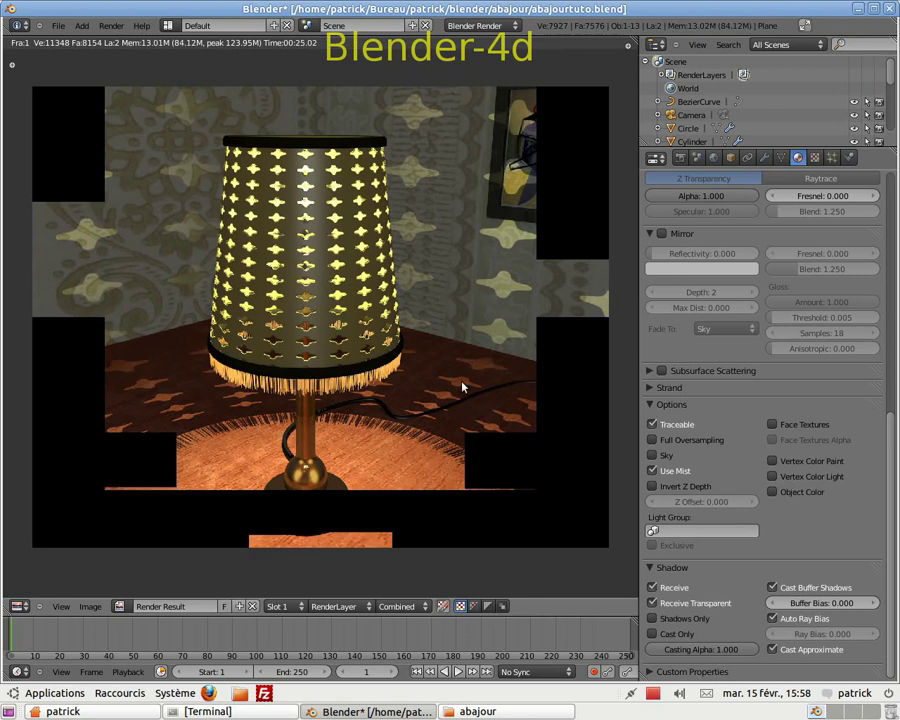
key(Escape)
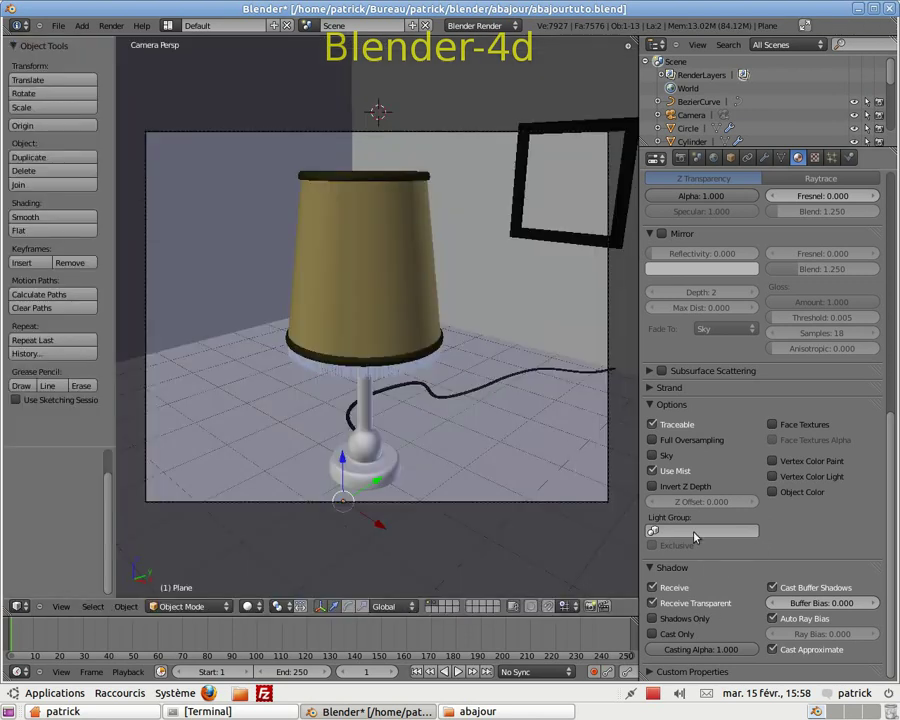
Step: Check the Receive Transparent shadow setting on the materials of the table surface and the framed picture
right_click(516, 484)
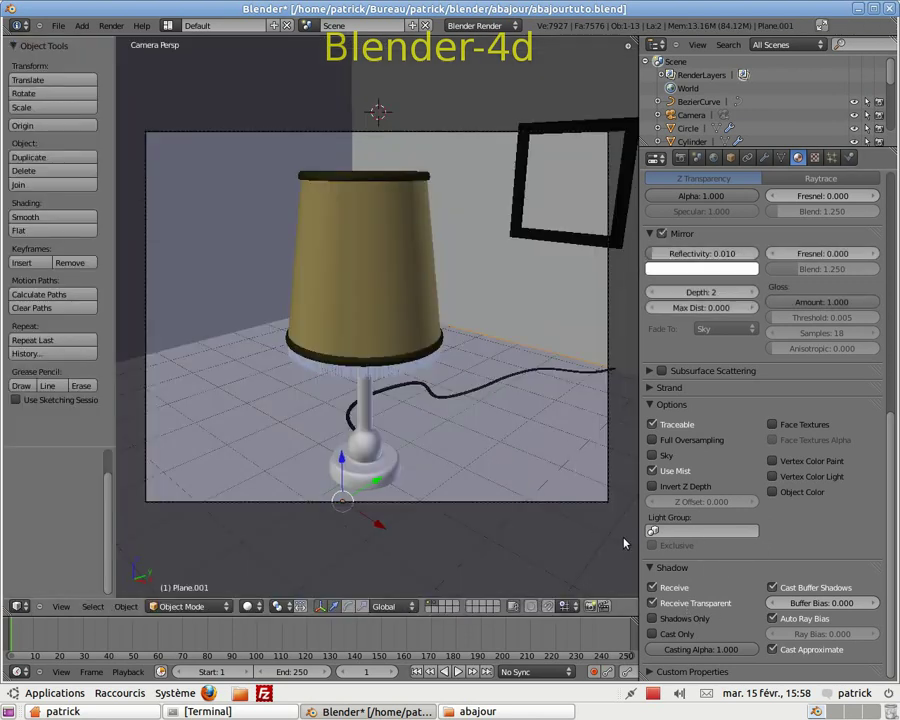
right_click(571, 227)
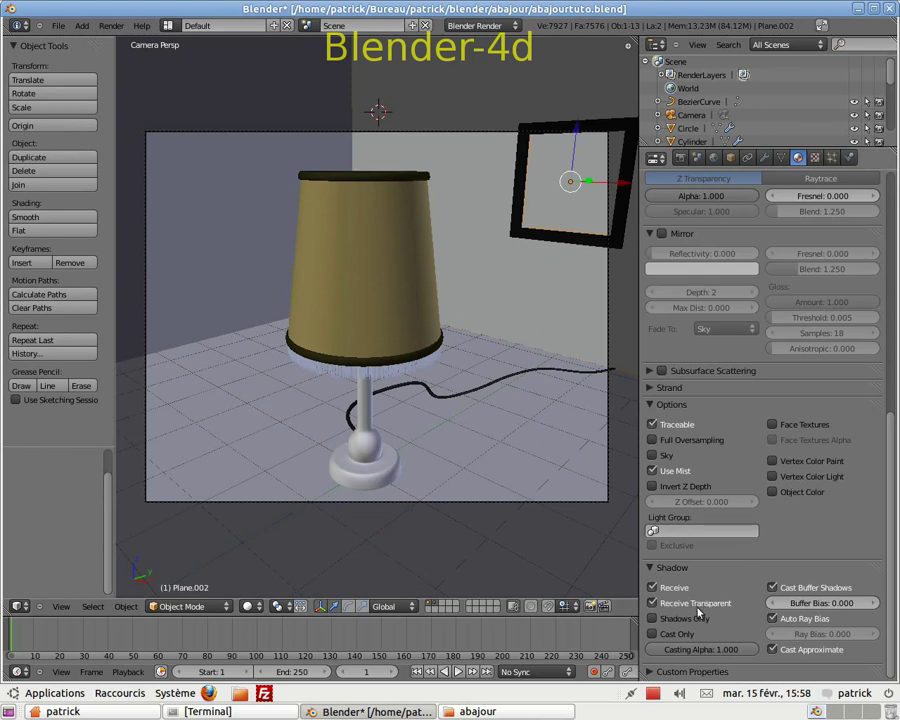
Step: Check the Receive Transparent shadow setting on the picture frame's material
right_click(530, 183)
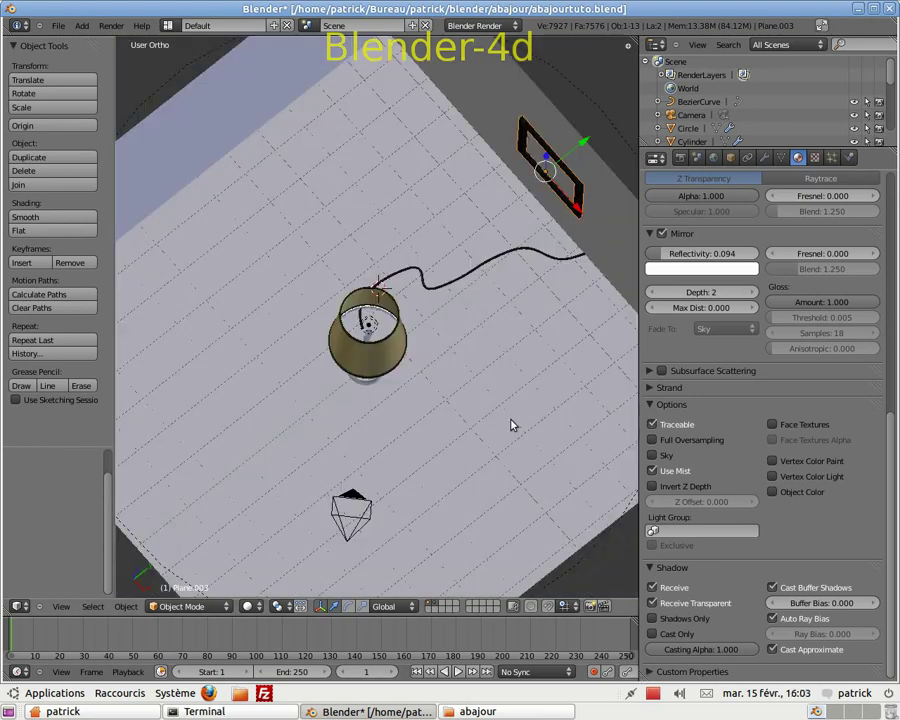
Step: Select the point lamp inside the lampshade, set its falloff distance to 5.940 and render the scene
scroll(511, 425, up, 2)
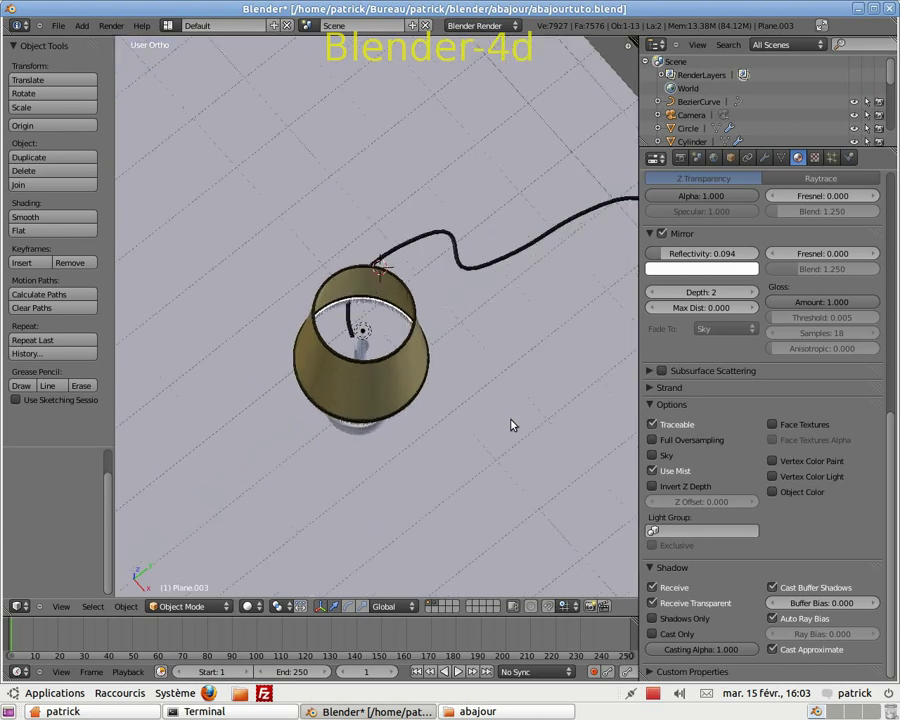
right_click(364, 331)
scroll(472, 297, down, 4)
middle_drag(458, 285, 487, 287)
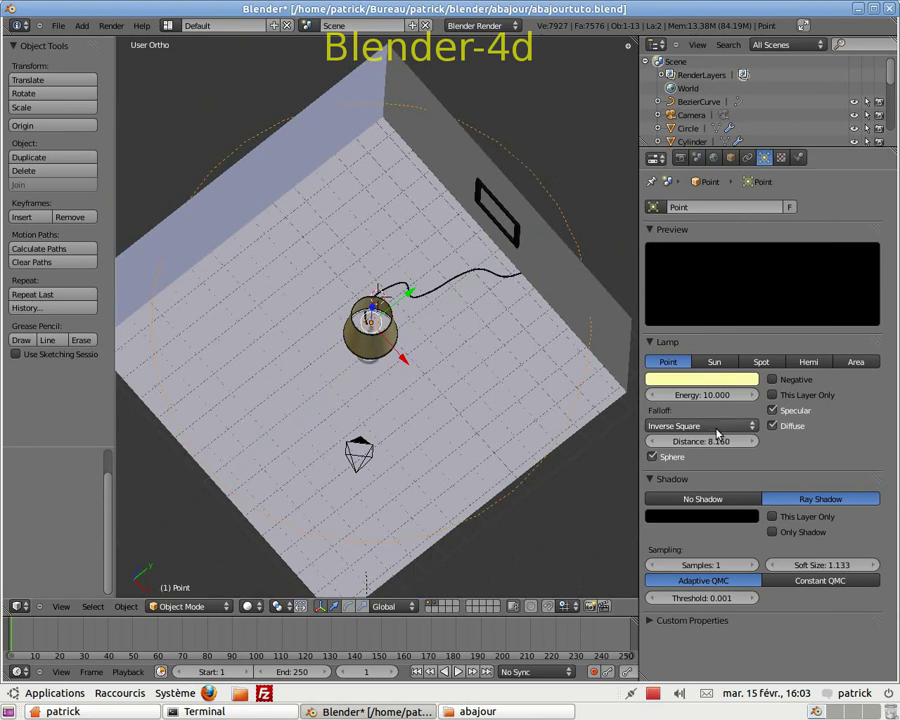
click(653, 457)
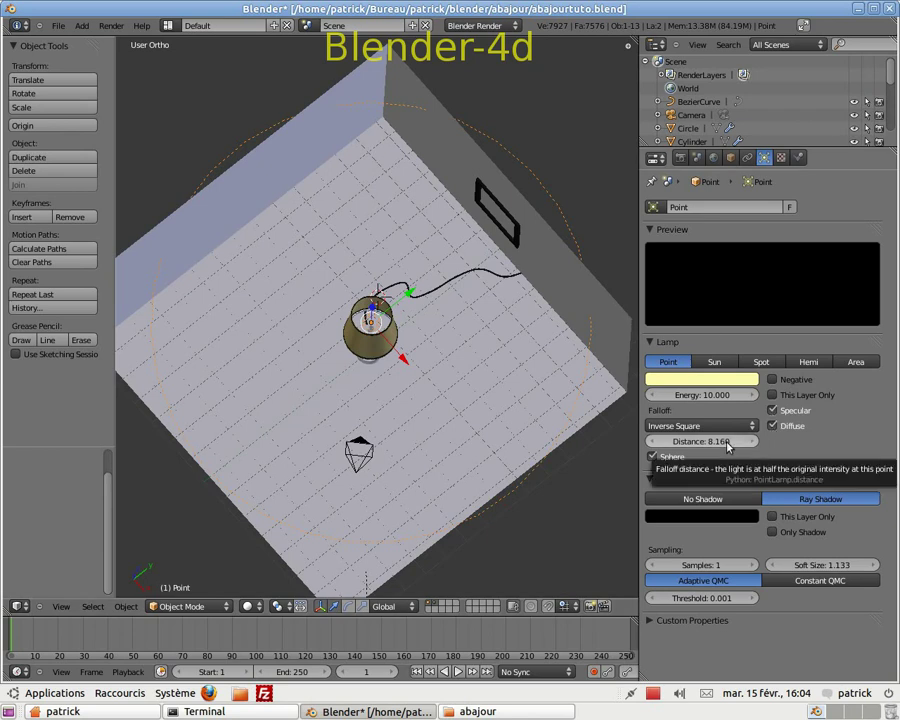
drag(727, 447, 700, 441)
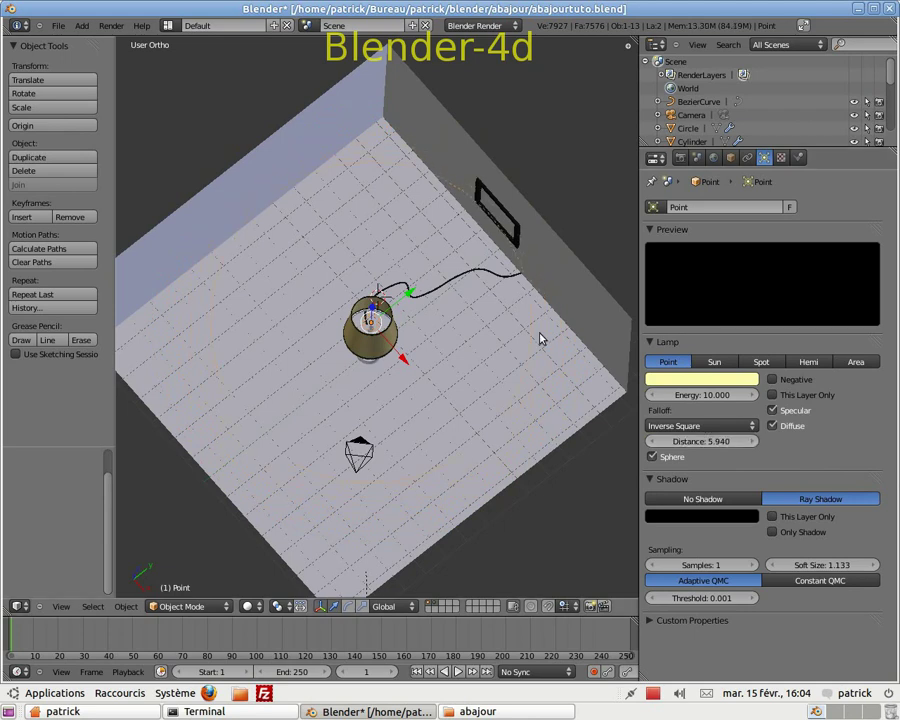
key(F12)
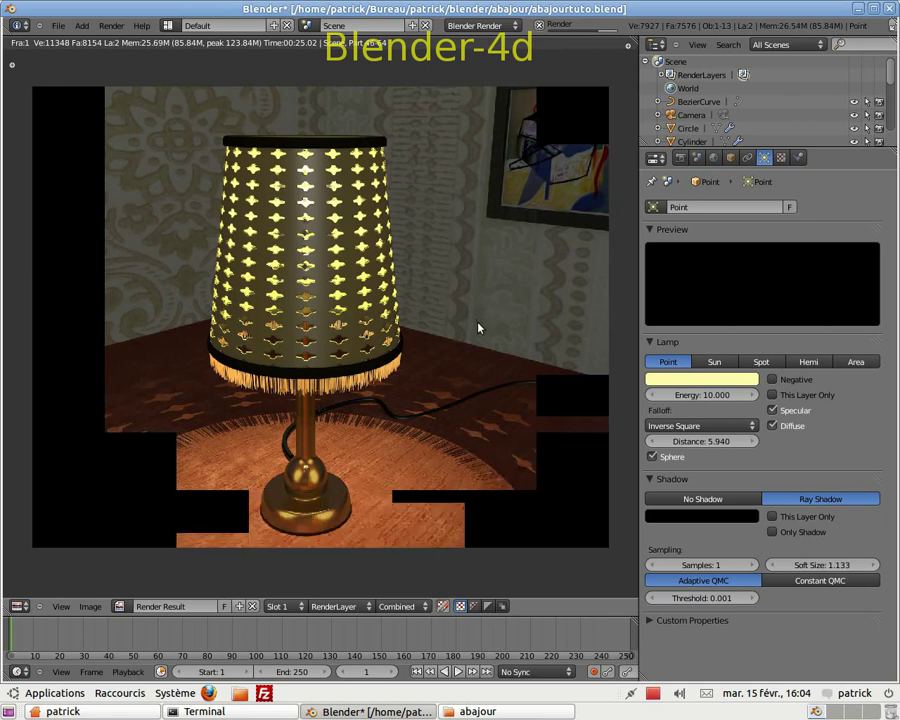
key(Escape)
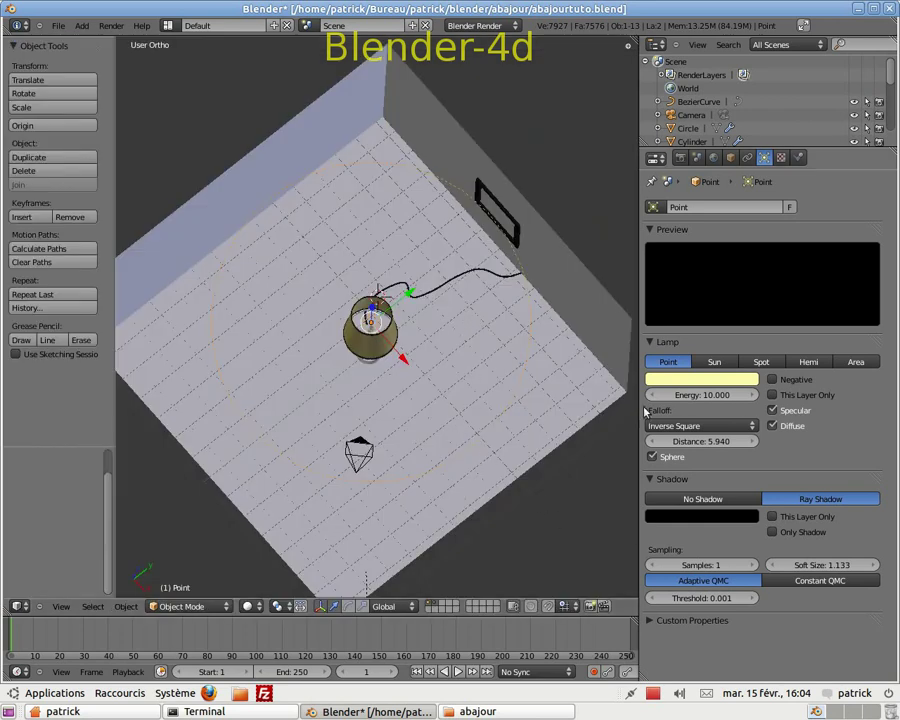
Step: Set the point lamp's falloff distance to 12.320 and render the scene to compare the light's reach
drag(725, 441, 697, 444)
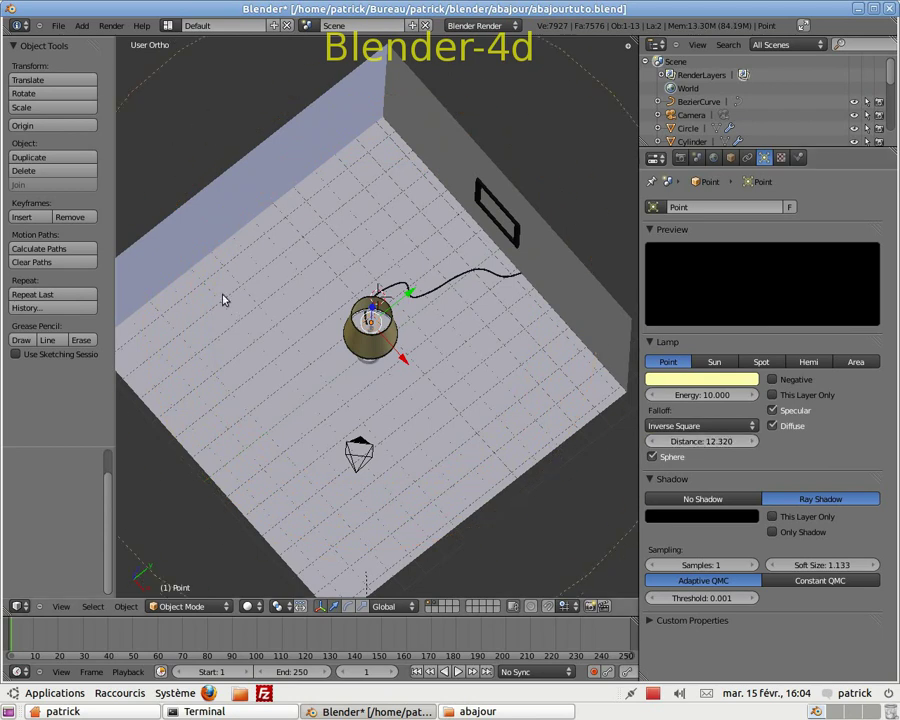
key(F12)
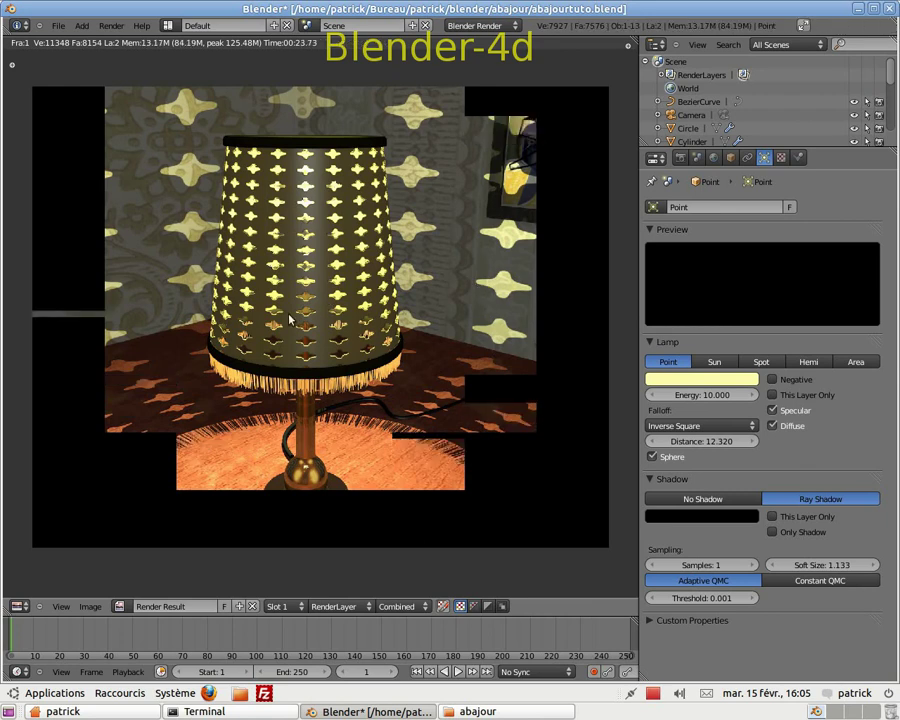
key(Escape)
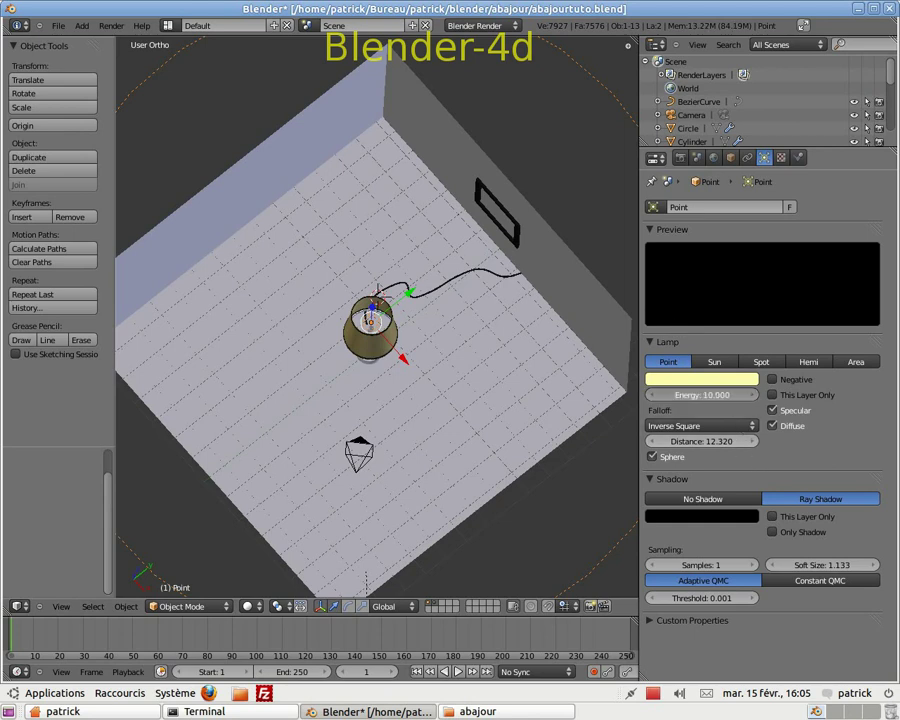
Step: Set the point lamp's falloff distance to 7.970 and render the projected light pattern again
drag(690, 441, 472, 441)
drag(398, 441, 374, 441)
drag(747, 441, 747, 443)
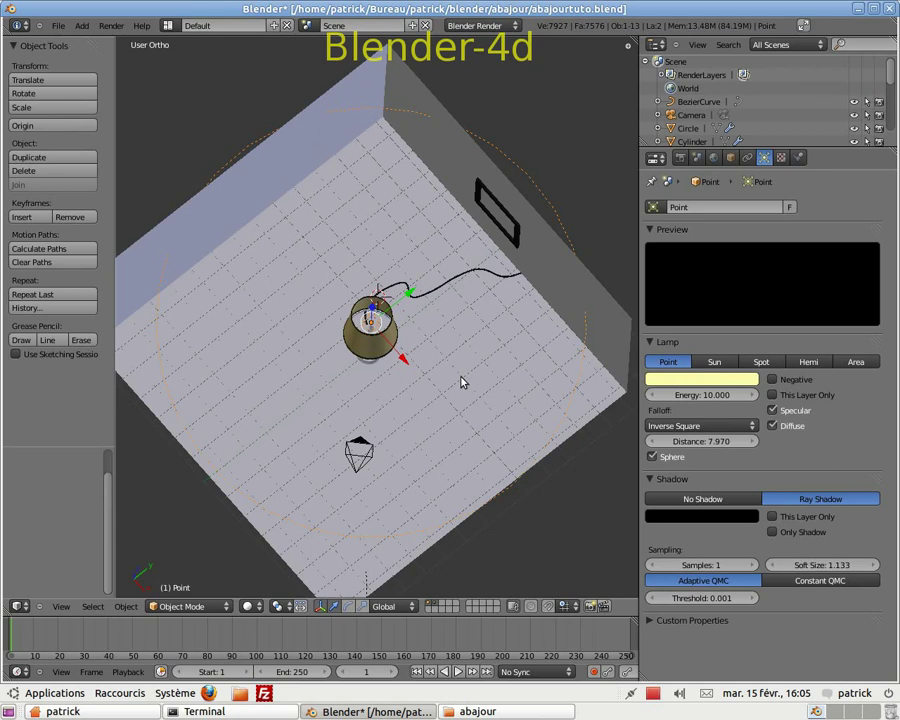
key(F12)
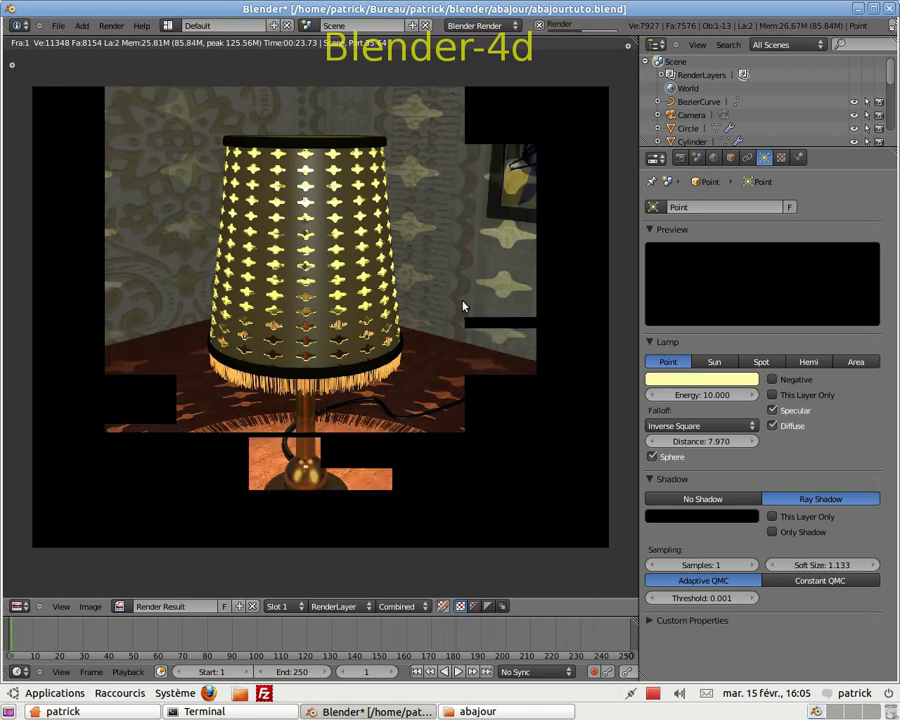
scroll(463, 306, down, 1)
scroll(463, 306, up, 1)
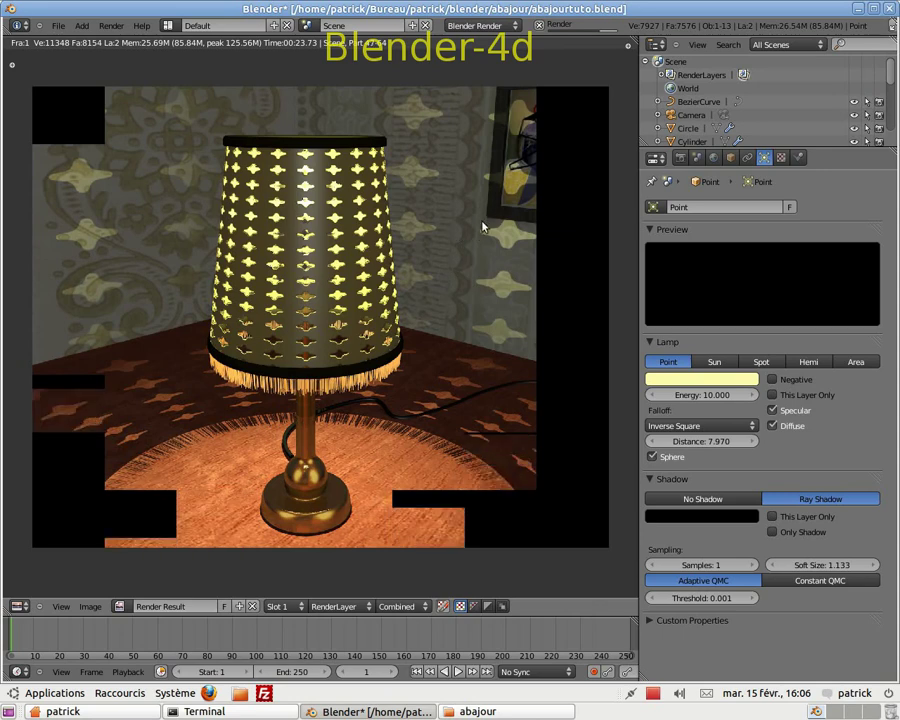
key(Escape)
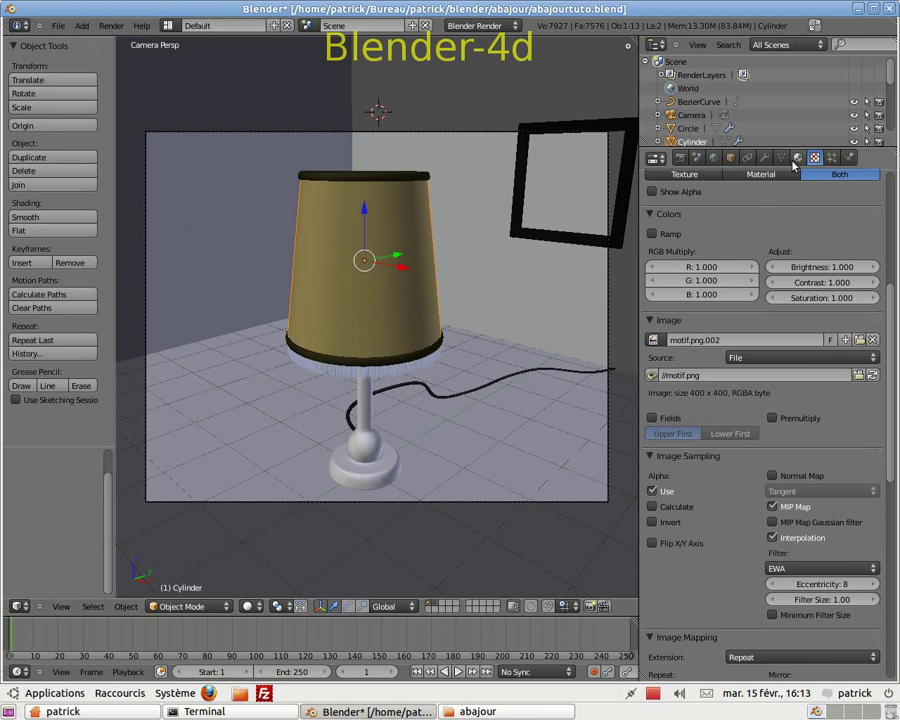
Step: Try inverting the lampshade texture's alpha in a render, and render again with Invert disabled
click(655, 523)
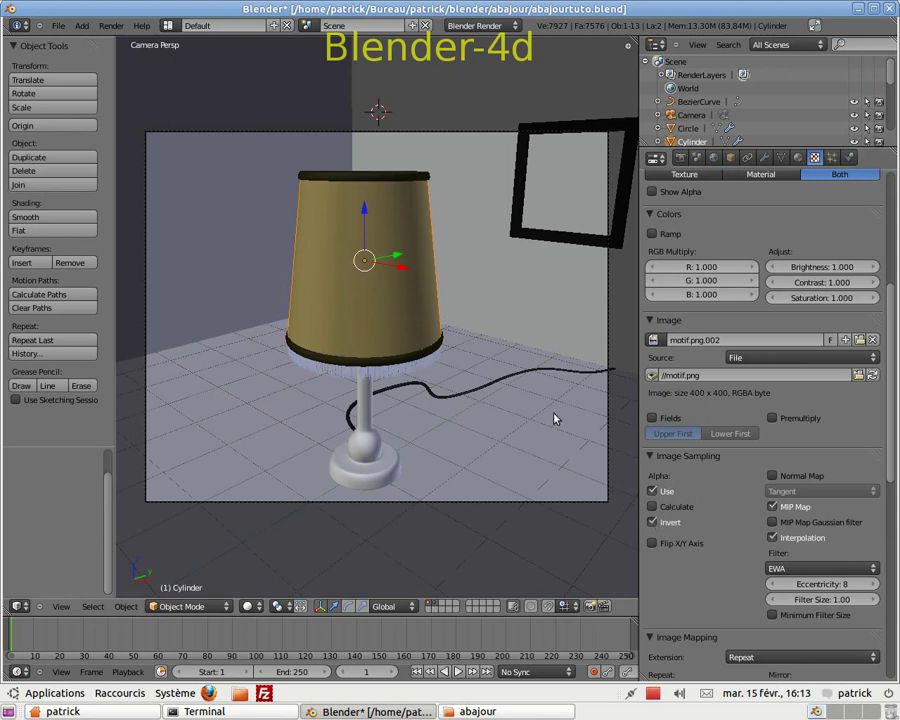
key(F12)
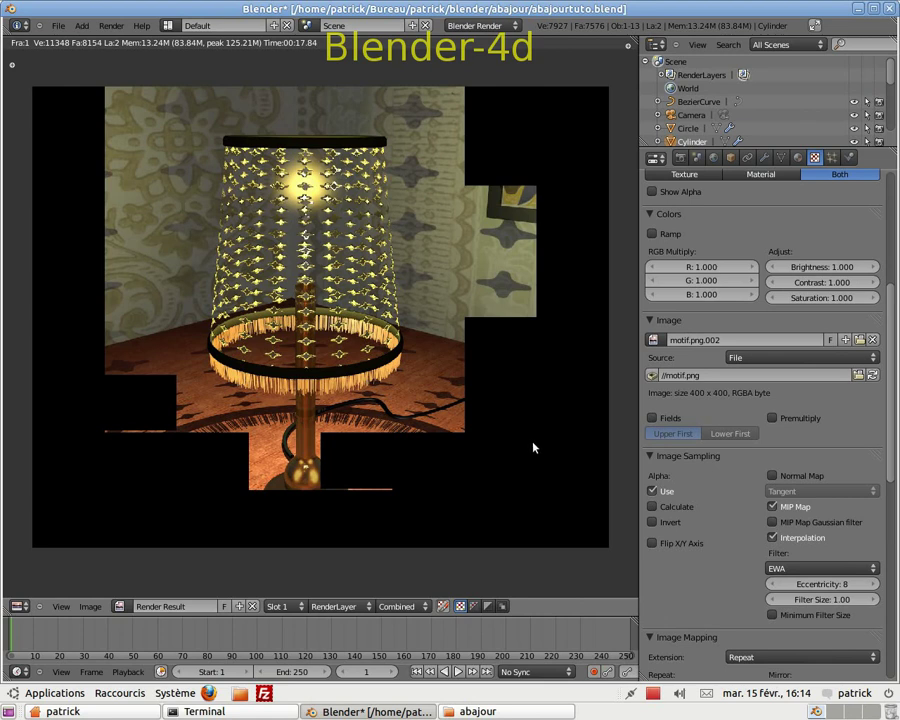
key(F12)
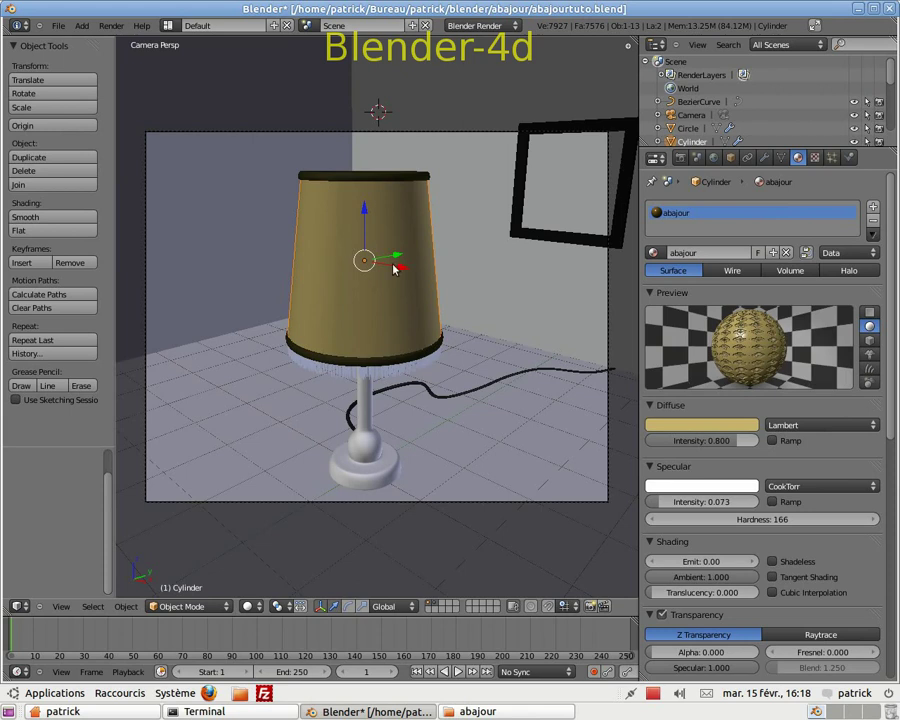
Step: Review the lampshade's motif texture settings, from preview and image through sampling, mapping and influence
click(814, 157)
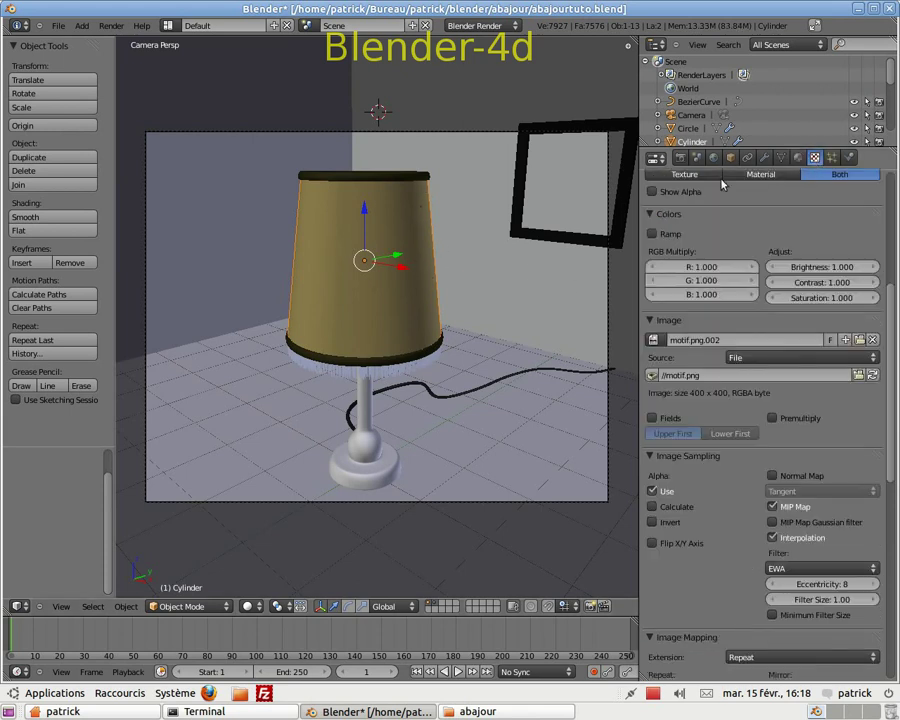
scroll(802, 220, up, 4)
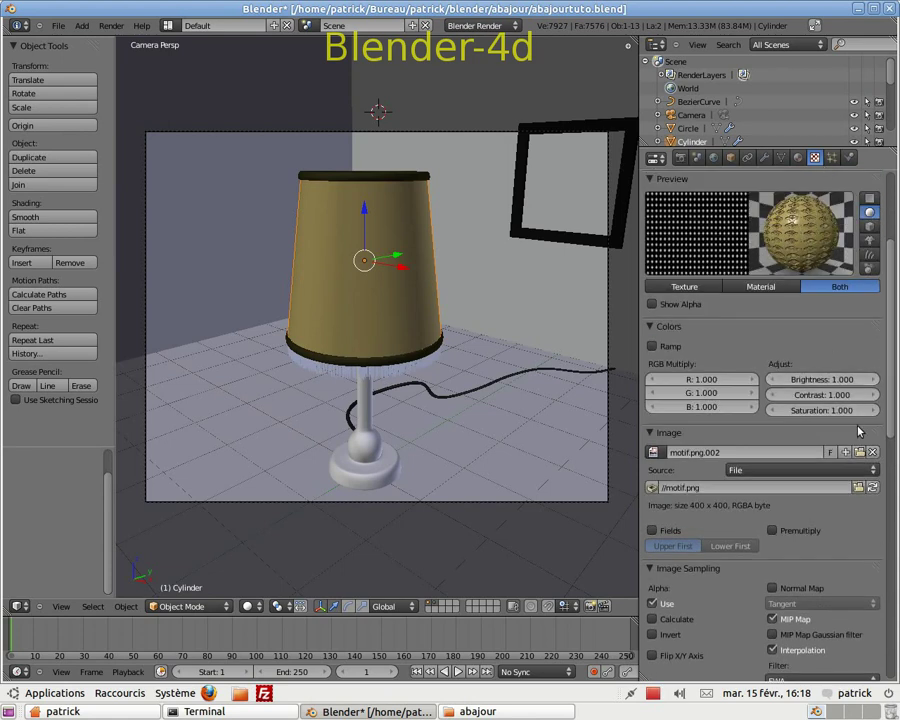
scroll(820, 420, down, 2)
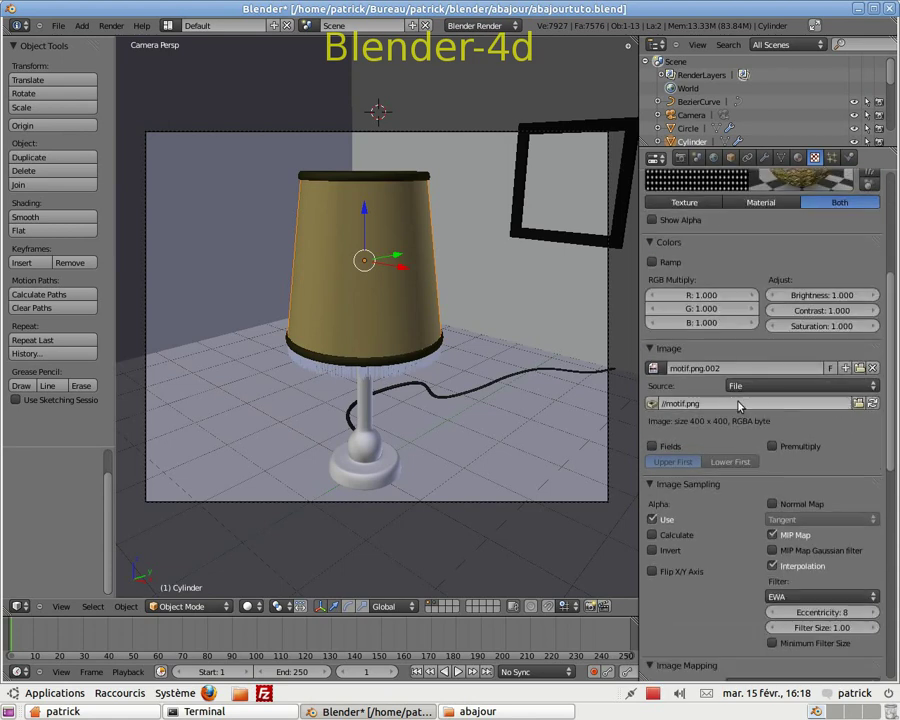
scroll(864, 505, down, 2)
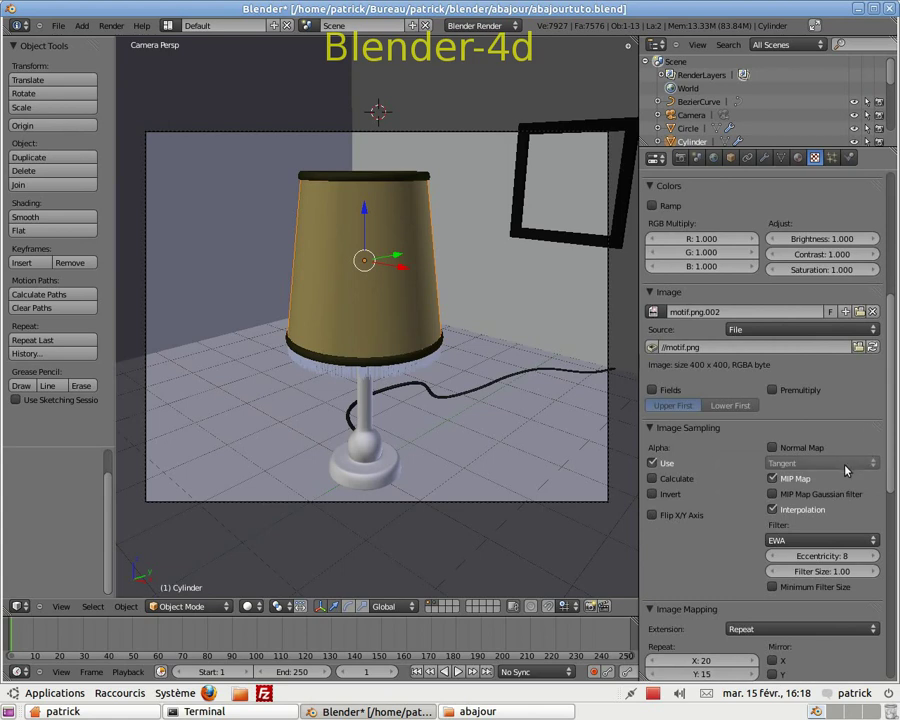
scroll(850, 468, down, 2)
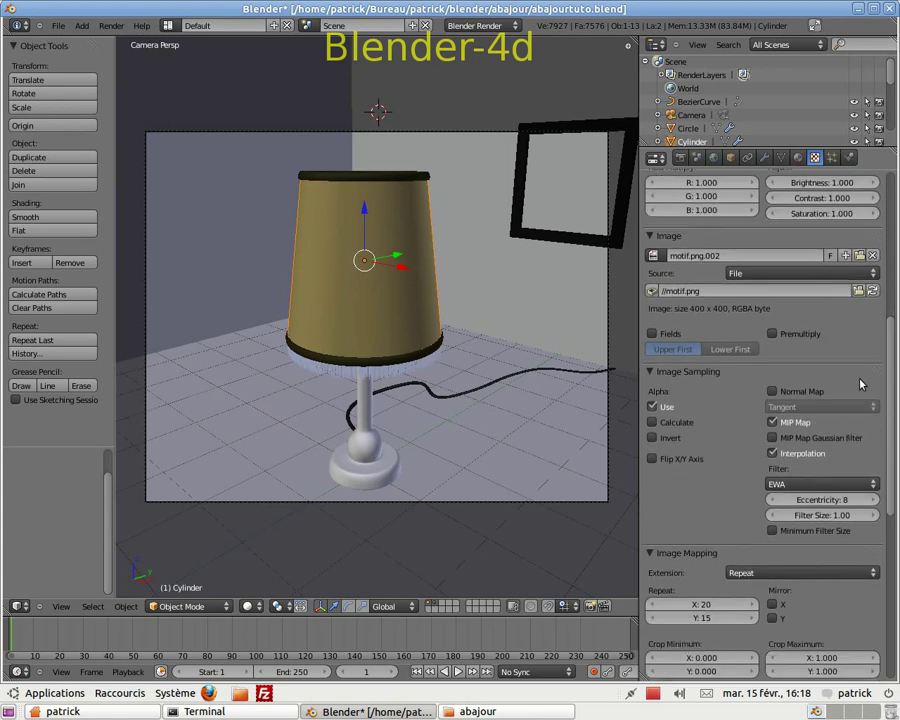
scroll(861, 381, down, 8)
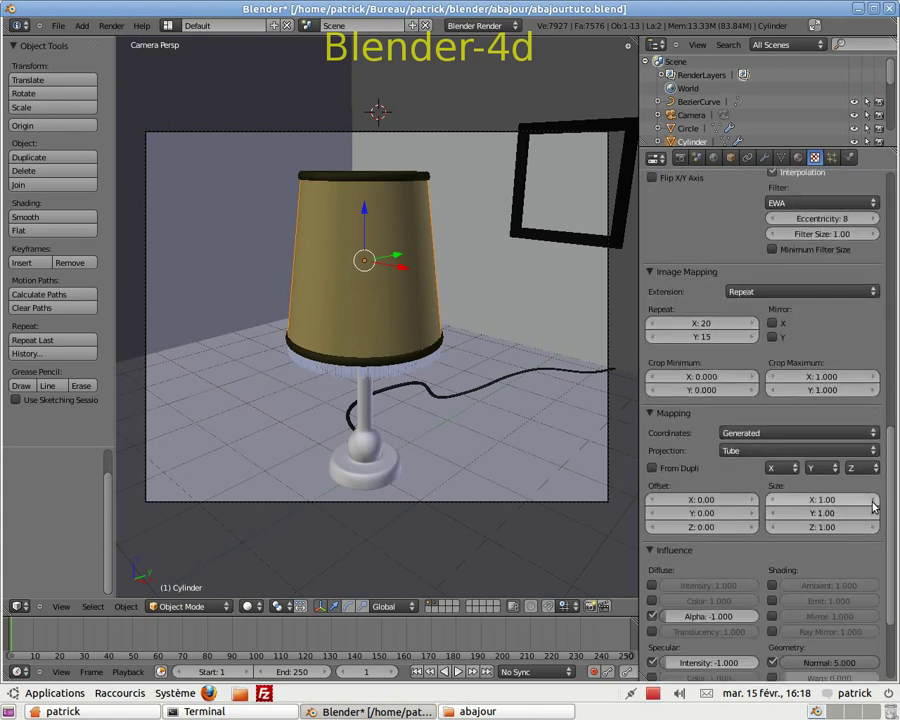
scroll(864, 428, up, 1)
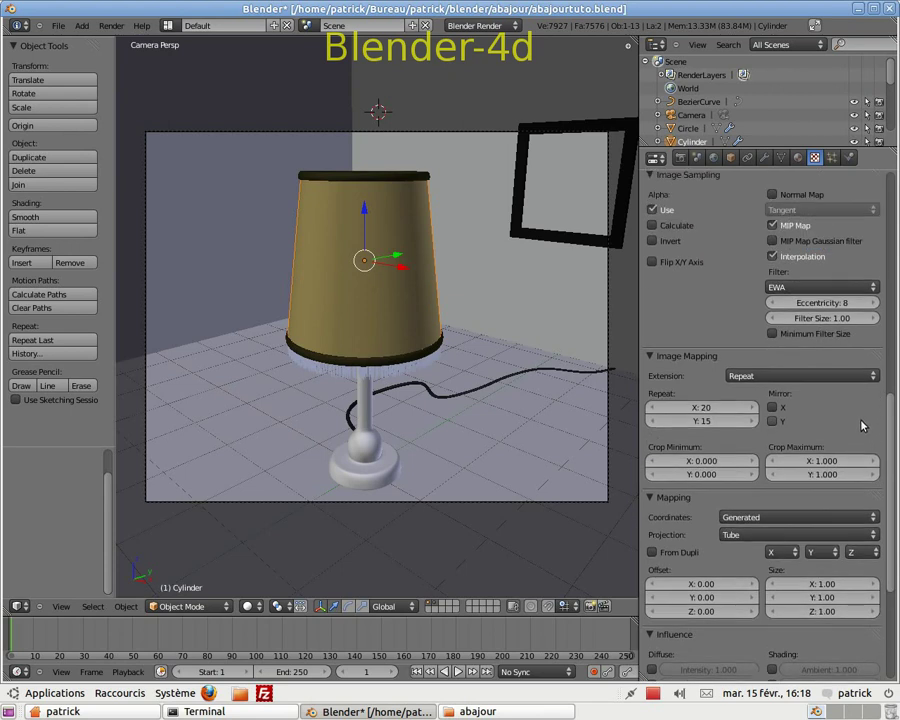
scroll(864, 424, down, 2)
scroll(853, 513, down, 3)
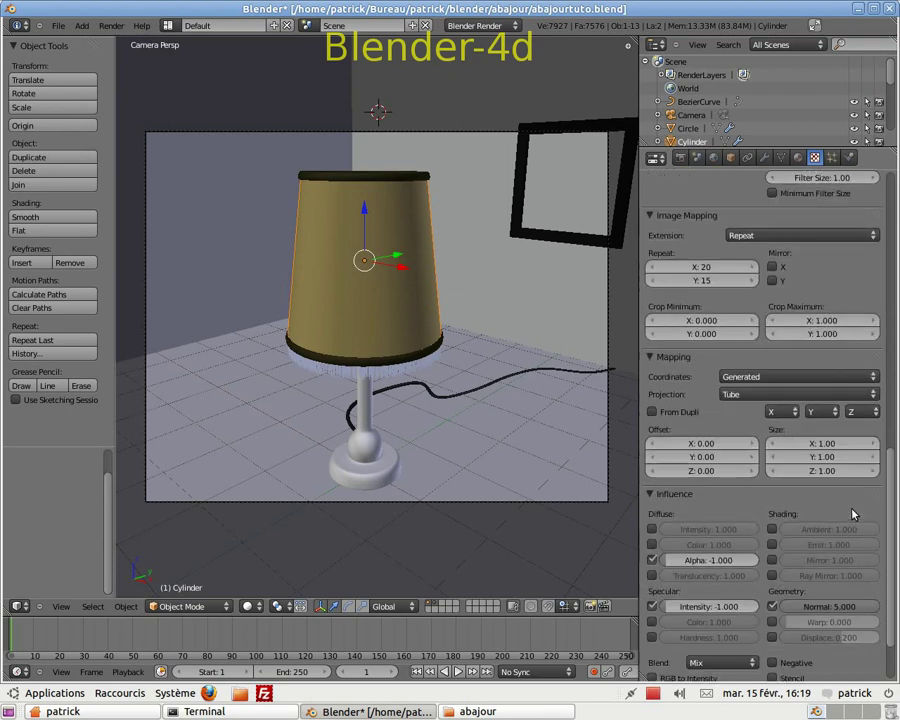
scroll(852, 368, up, 15)
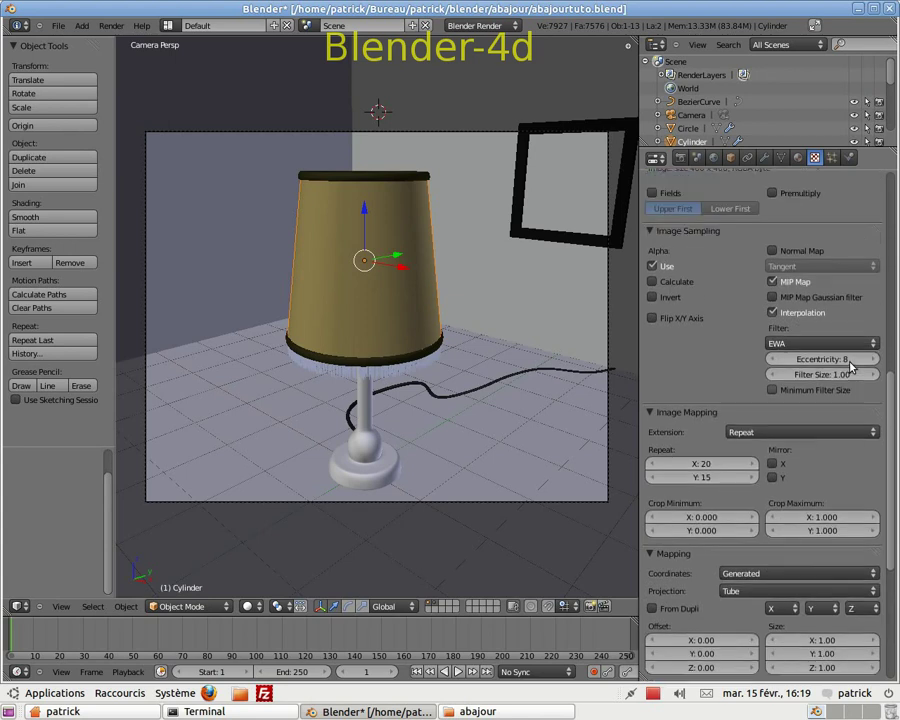
scroll(851, 368, up, 5)
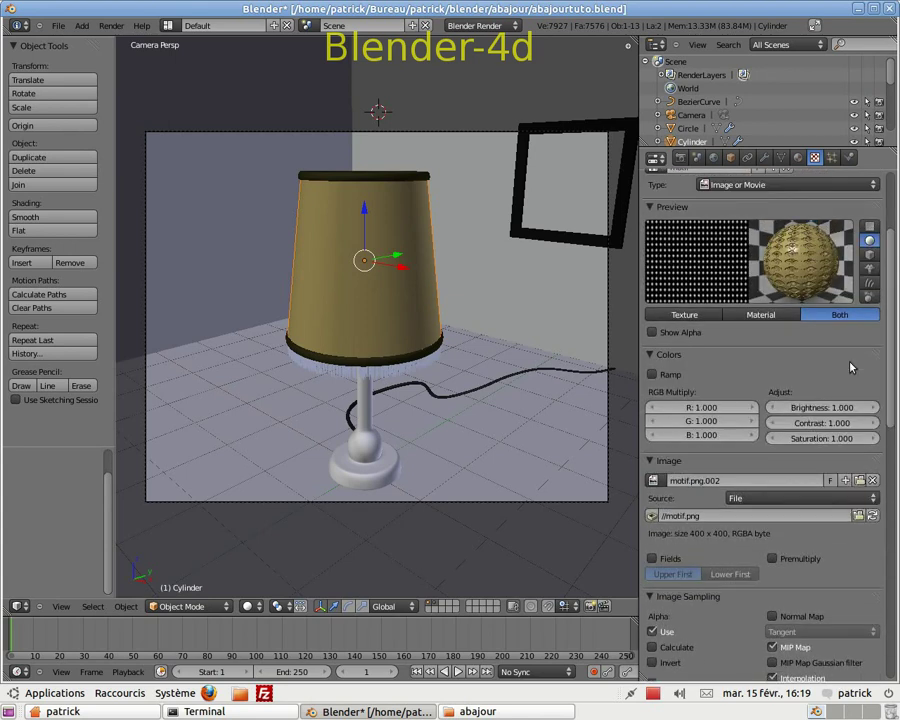
Step: Examine the motif texture's alpha use, image repeat, tube projection and active influence values once more
scroll(765, 365, down, 1)
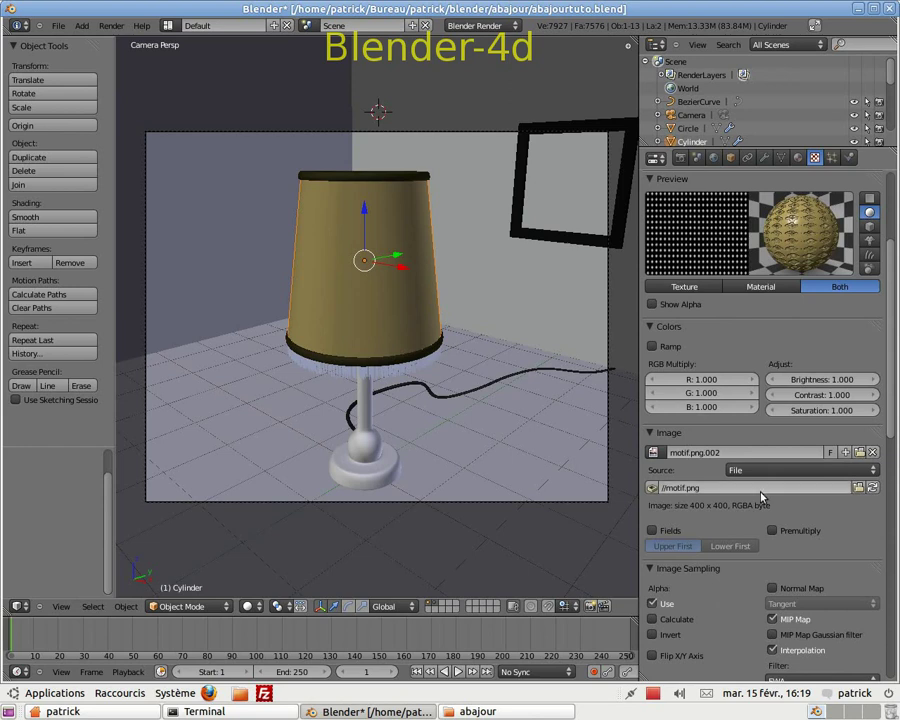
scroll(735, 507, down, 6)
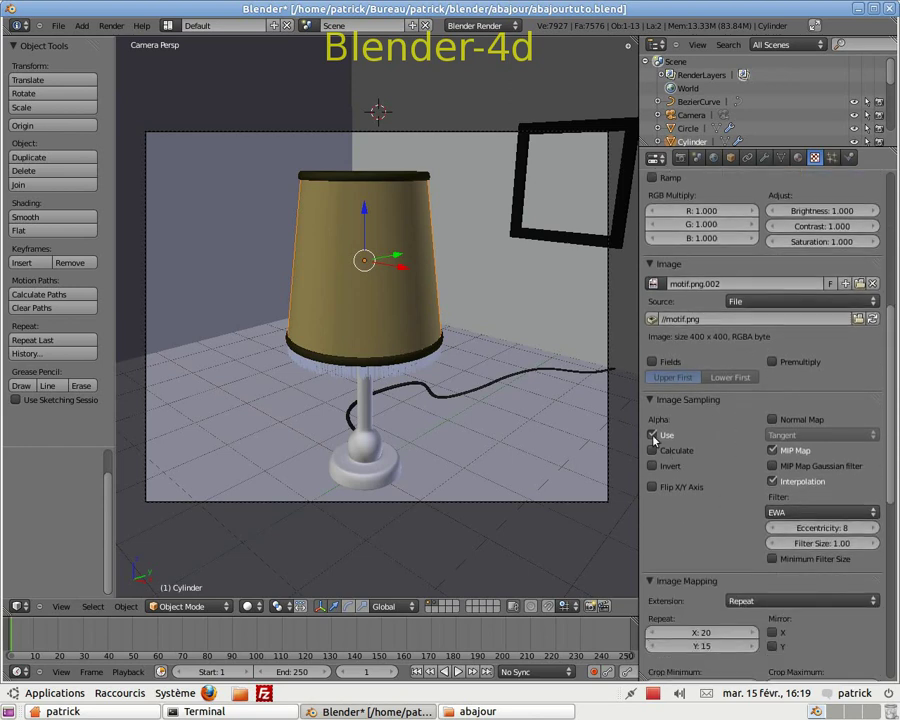
scroll(711, 492, down, 5)
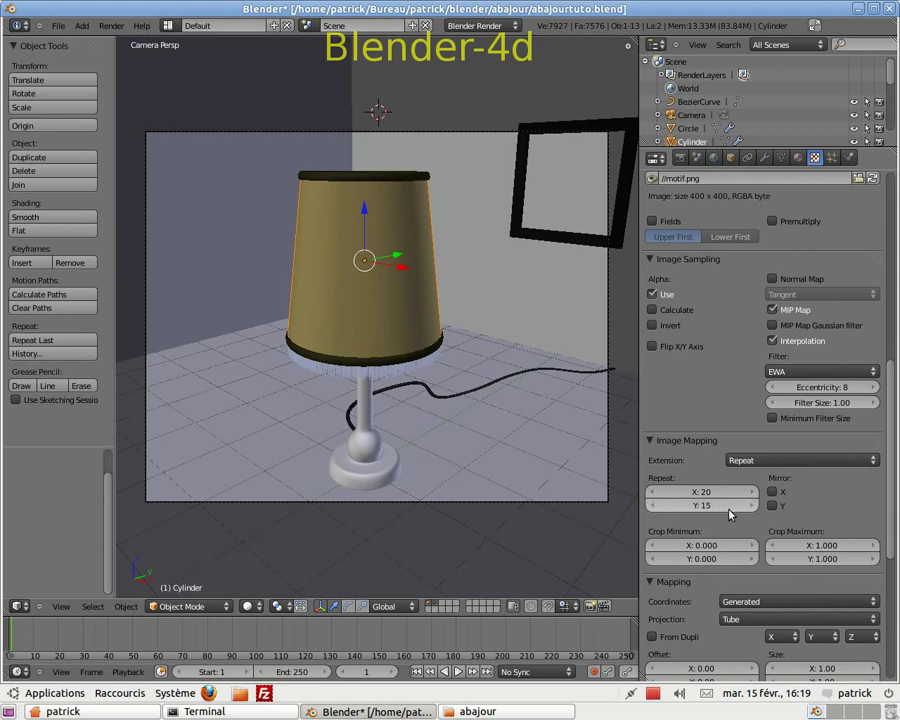
scroll(810, 514, down, 2)
scroll(810, 517, down, 2)
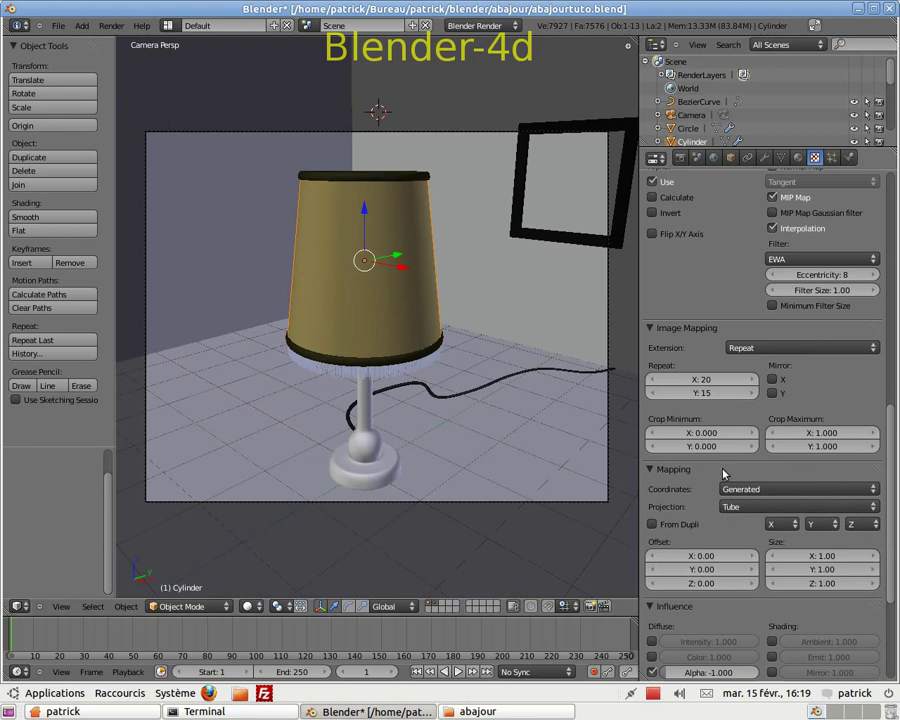
scroll(885, 520, down, 2)
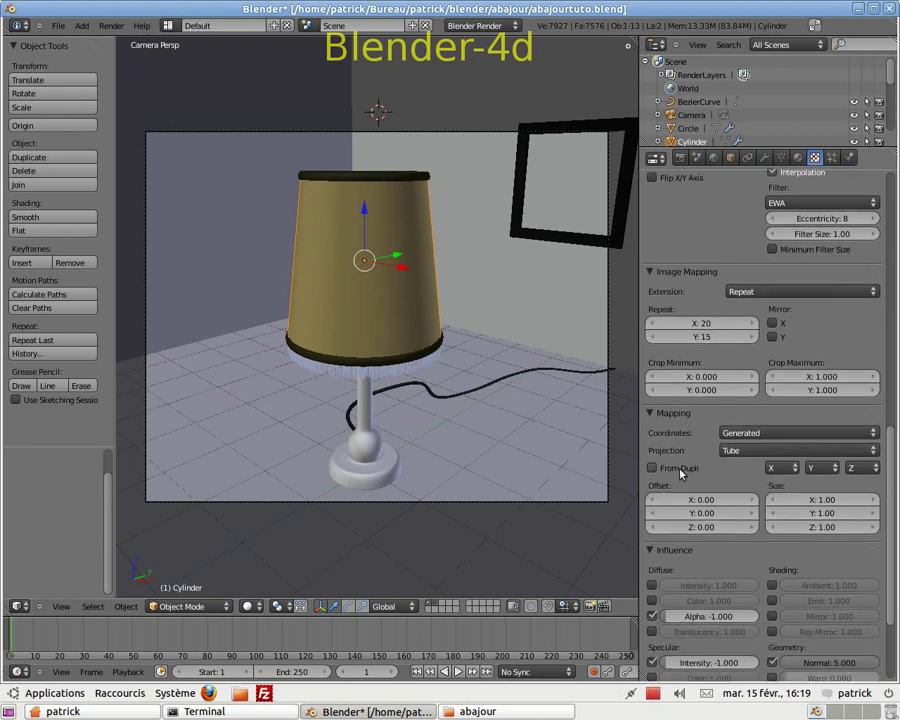
scroll(740, 470, down, 2)
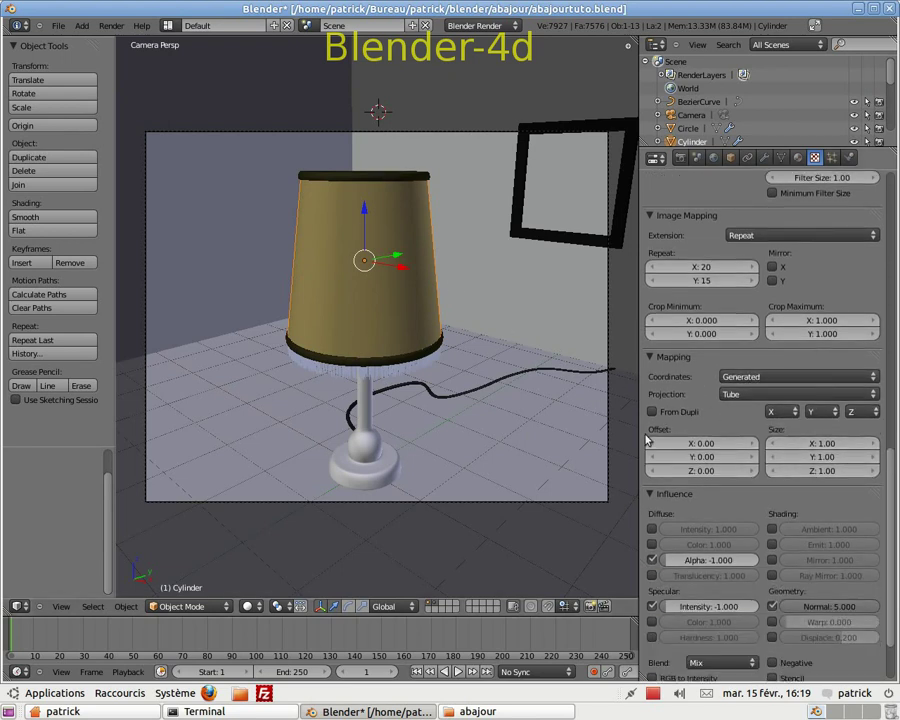
scroll(855, 504, down, 3)
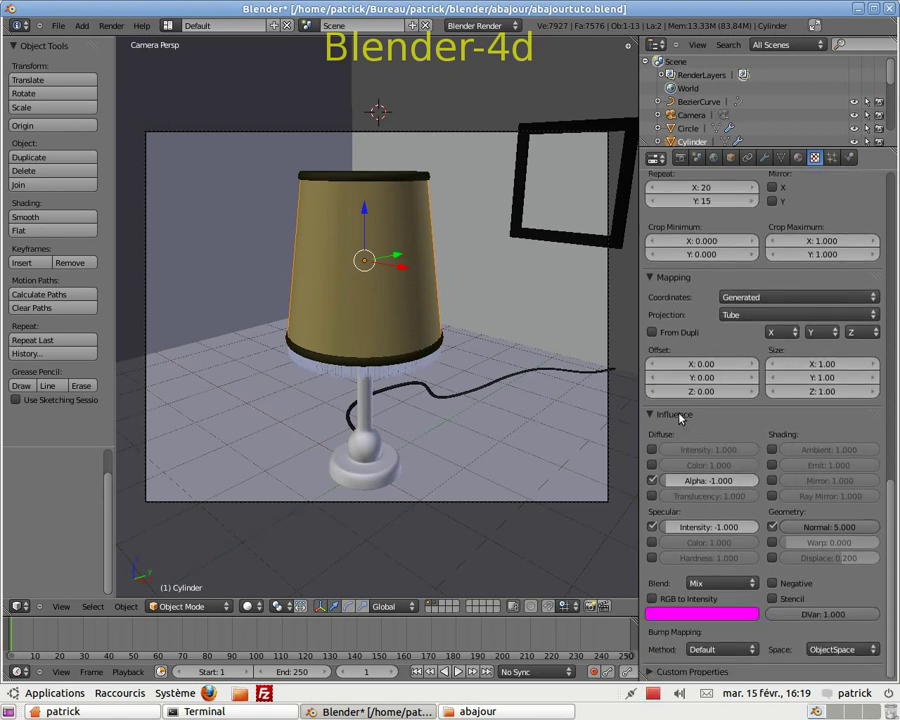
Step: Switch the motif texture's diffuse Alpha influence off and back on
click(653, 481)
click(653, 481)
scroll(875, 294, up, 12)
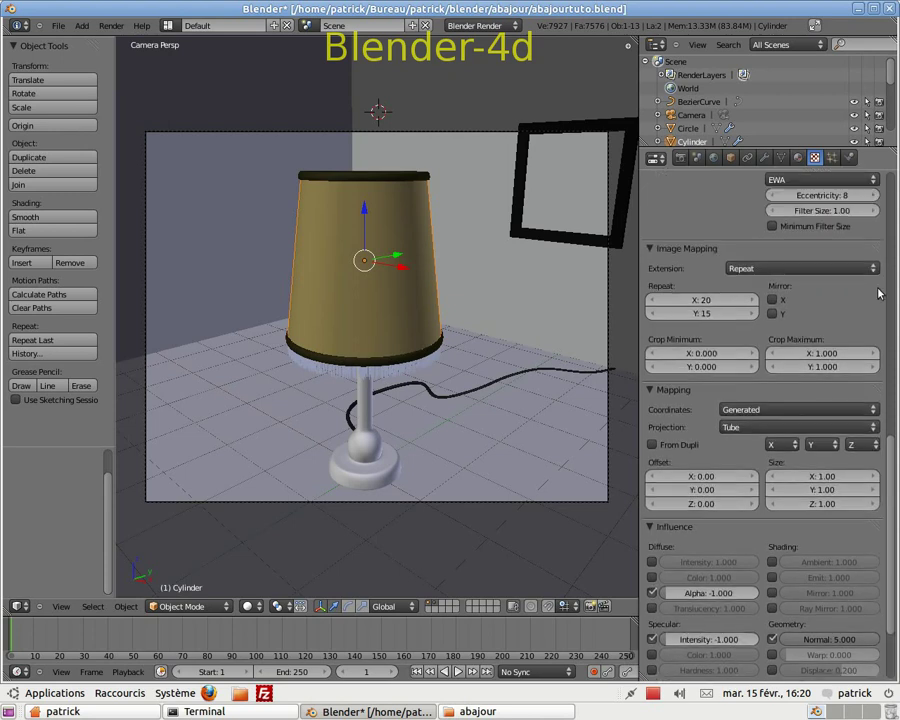
Step: Review the lampshade's abajour material settings, from diffuse, specular and shading through Z Transparency and alpha to the shadow options
scroll(888, 298, up, 5)
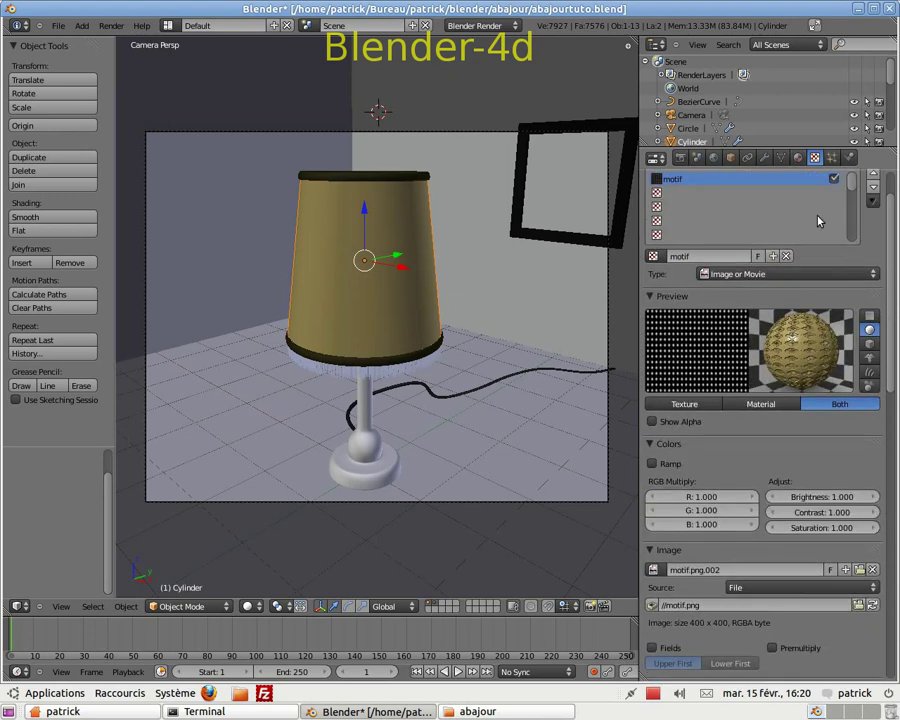
click(797, 157)
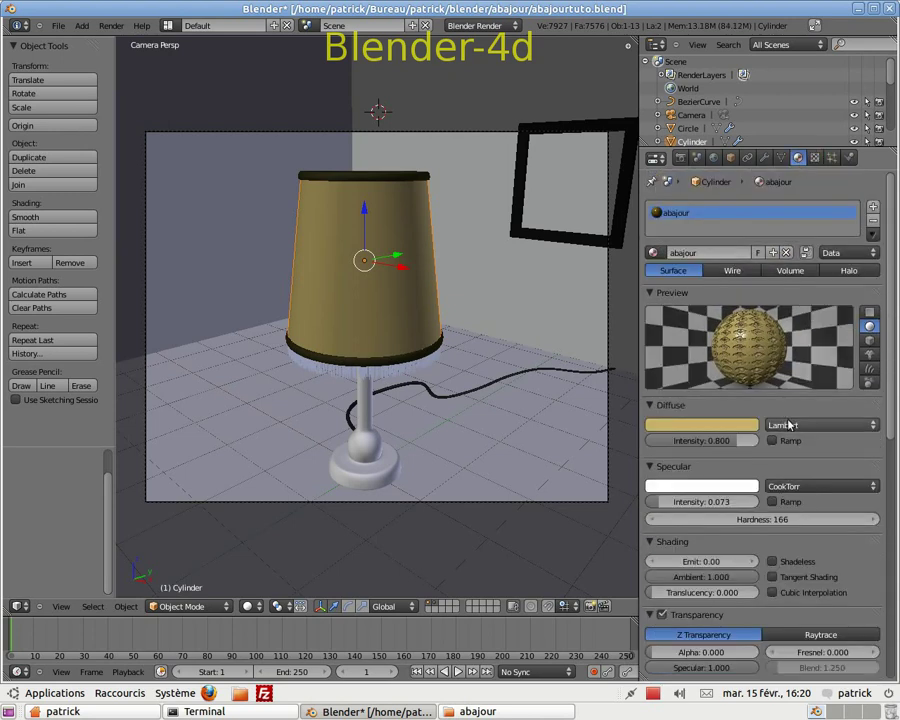
scroll(760, 447, down, 2)
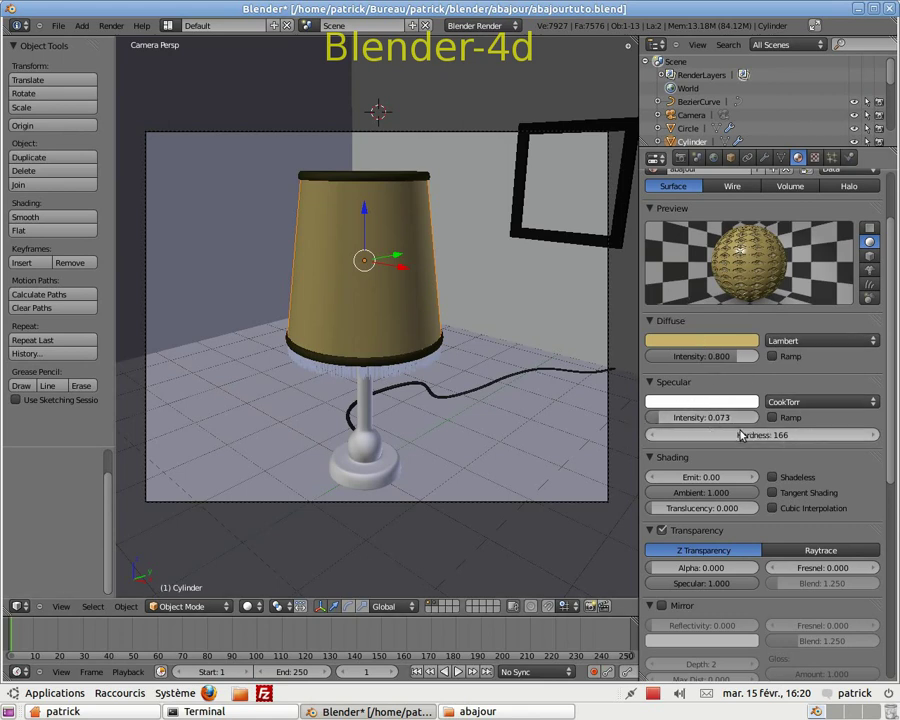
scroll(740, 442, down, 3)
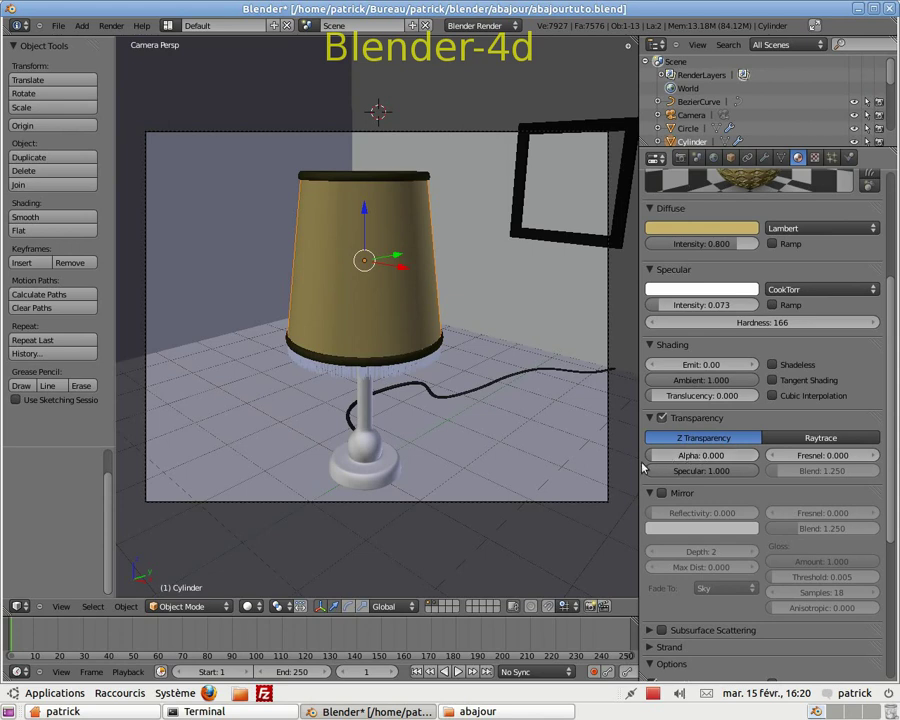
scroll(743, 484, down, 4)
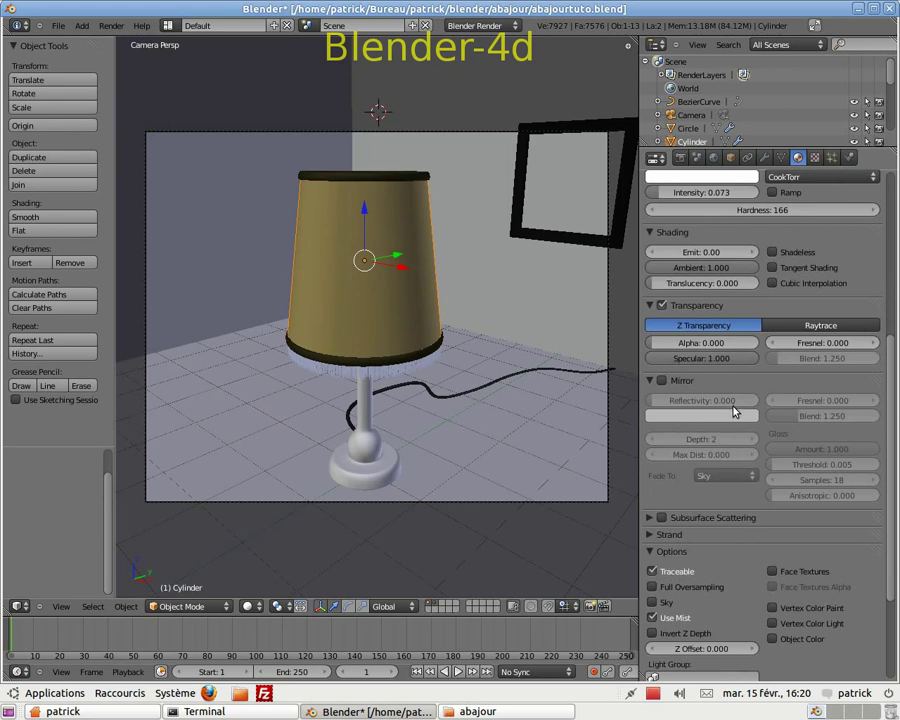
scroll(738, 420, down, 5)
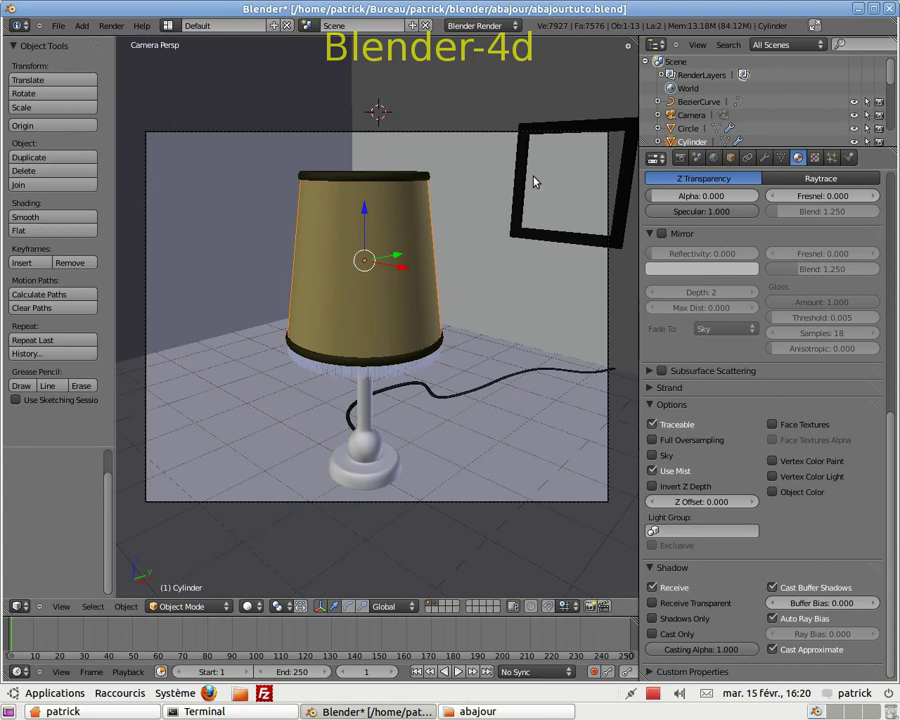
Step: Select the floor plane and check its material's Receive Transparent shadow option
right_click(544, 472)
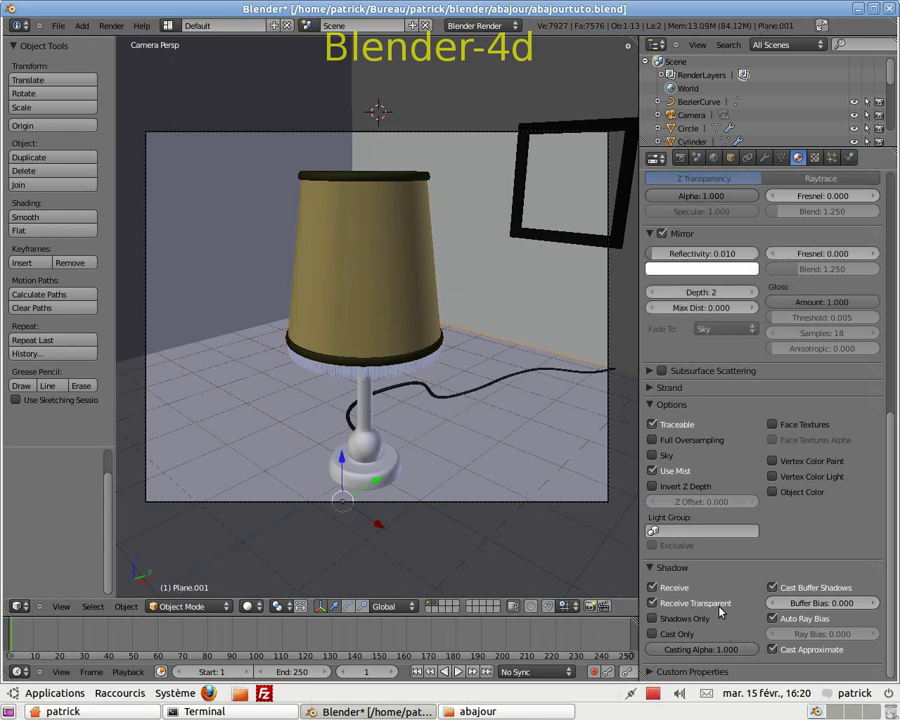
scroll(618, 228, up, 2)
scroll(612, 268, down, 4)
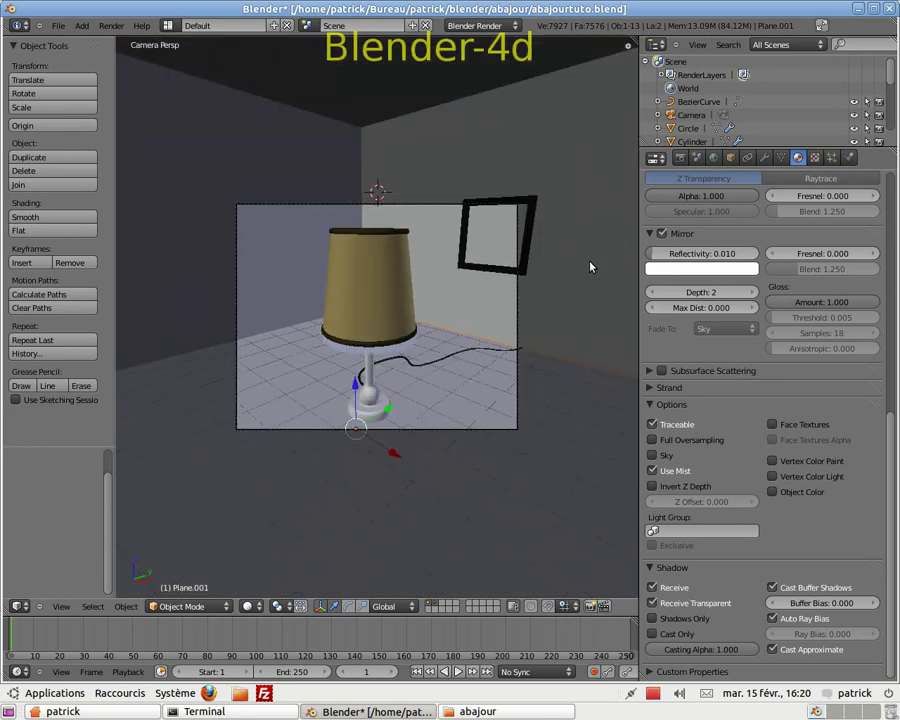
Step: Inspect the lamp and floor from above at an angle, and render the scene
middle_drag(411, 185, 411, 229)
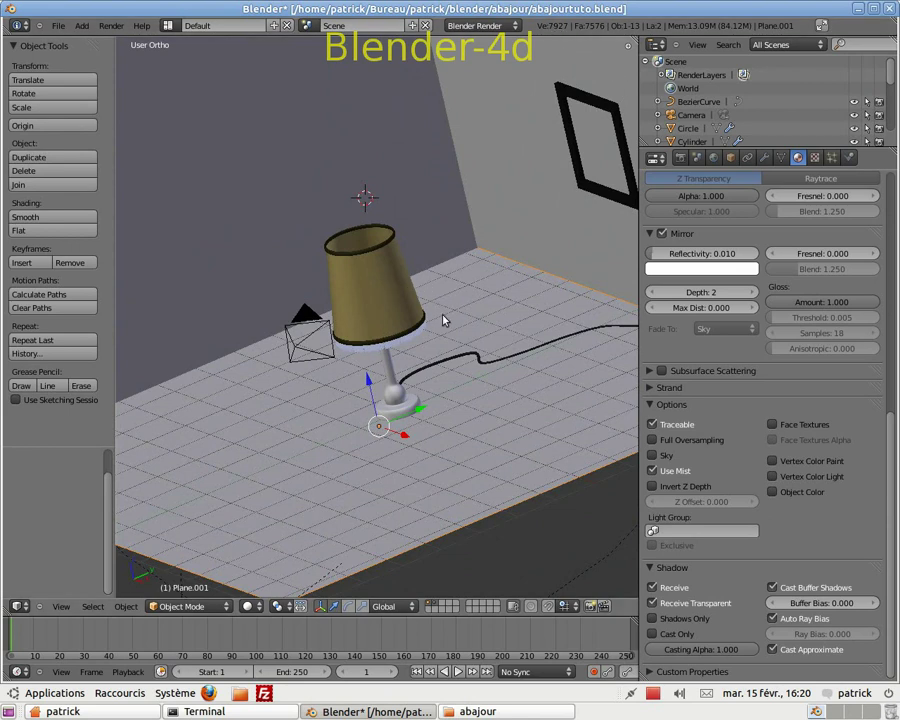
scroll(444, 346, up, 1)
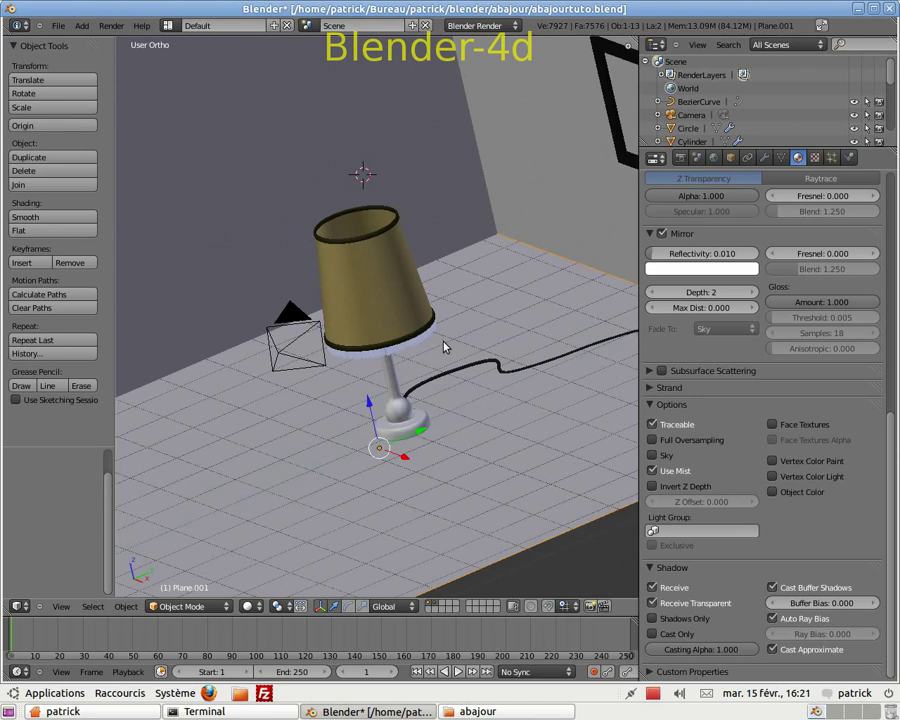
key(F12)
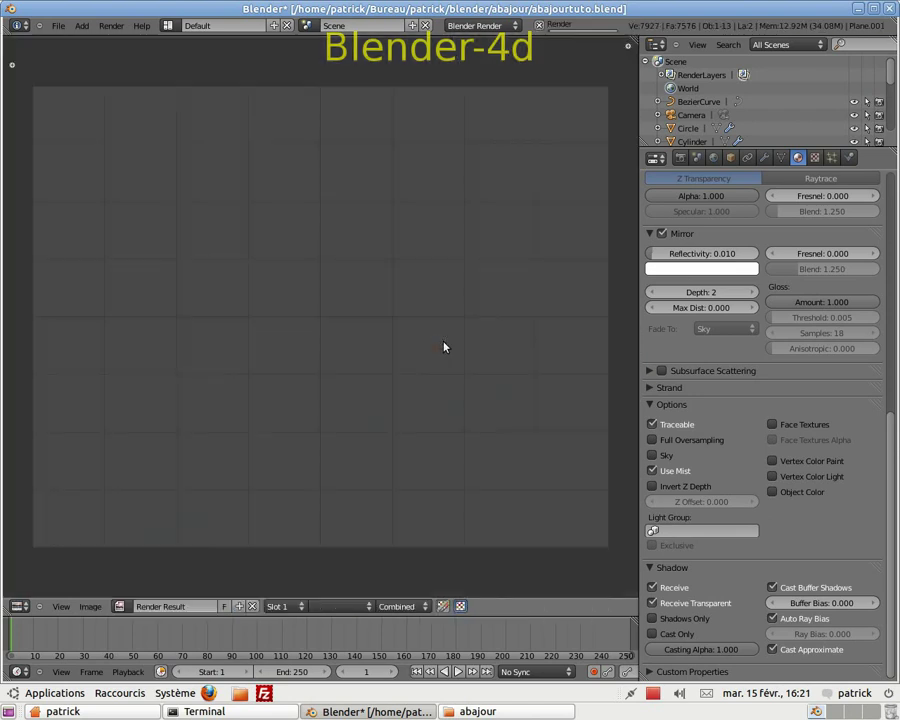